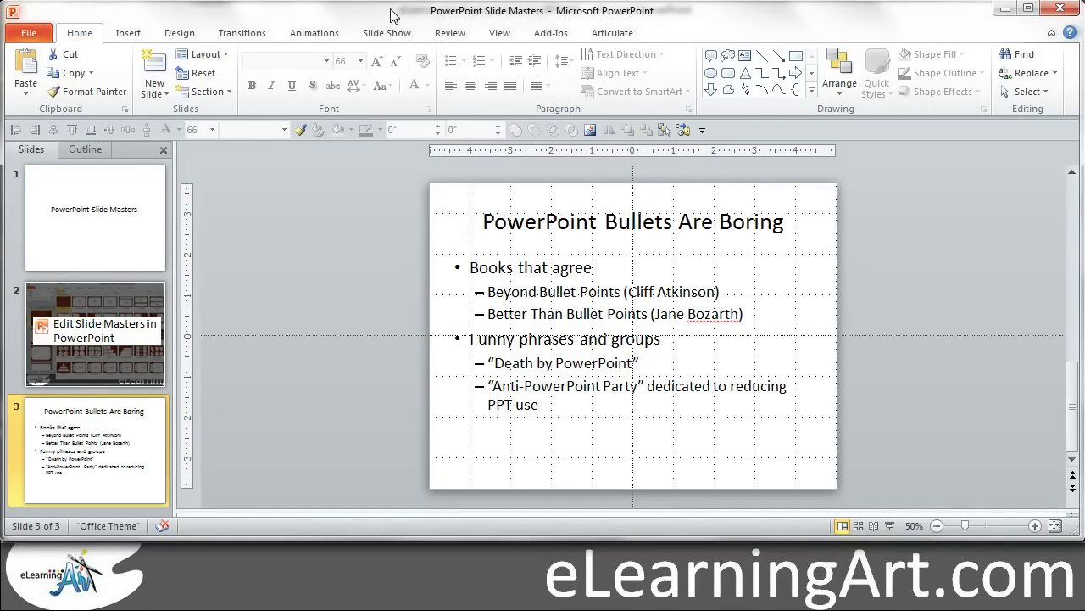
- Preview the slide layouts in the Layout gallery without applying any
left_click(225, 56)
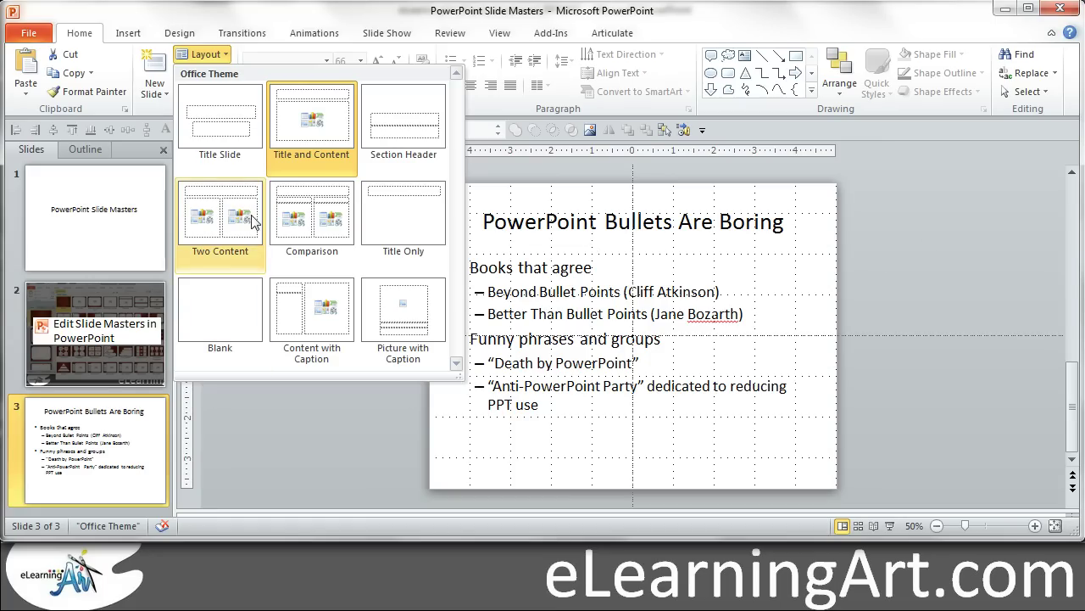
left_click(907, 255)
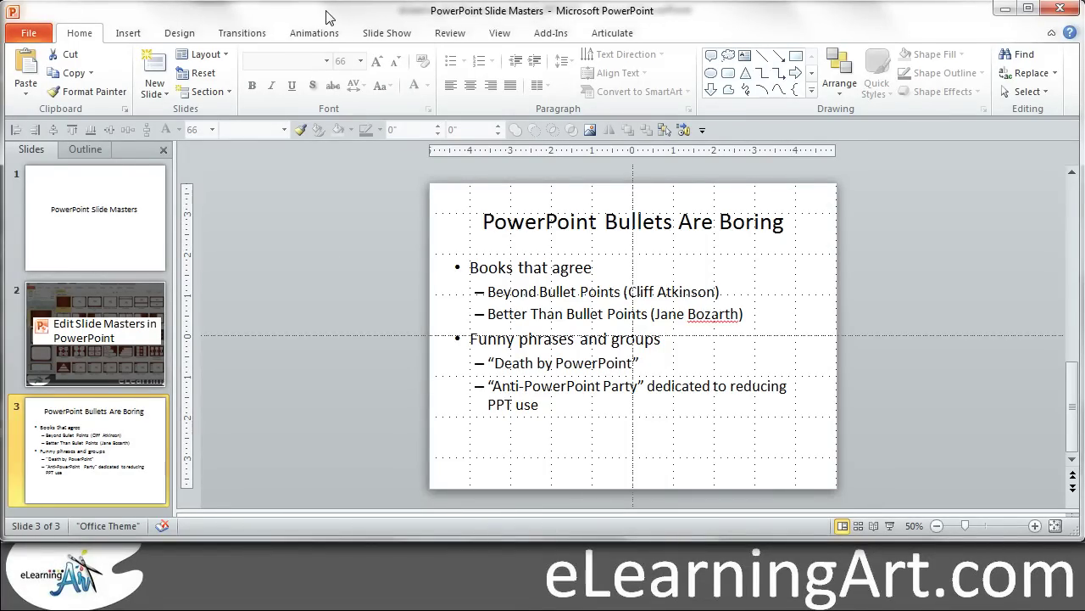
- In Slide Master view, duplicate the Title Only layout to create '1_Title Only Layout'
left_click(507, 36)
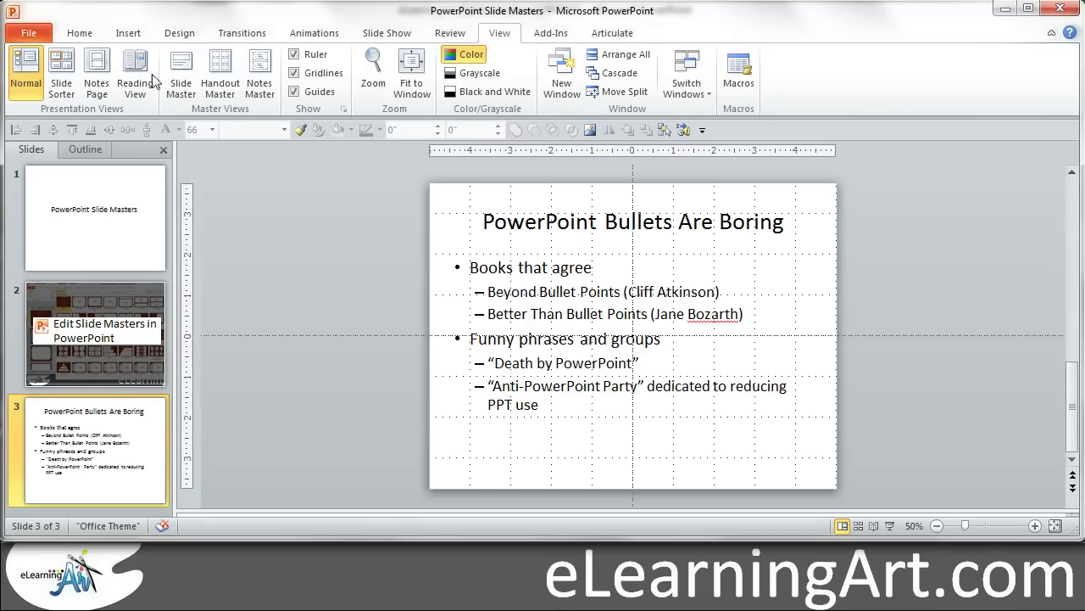
left_click(181, 75)
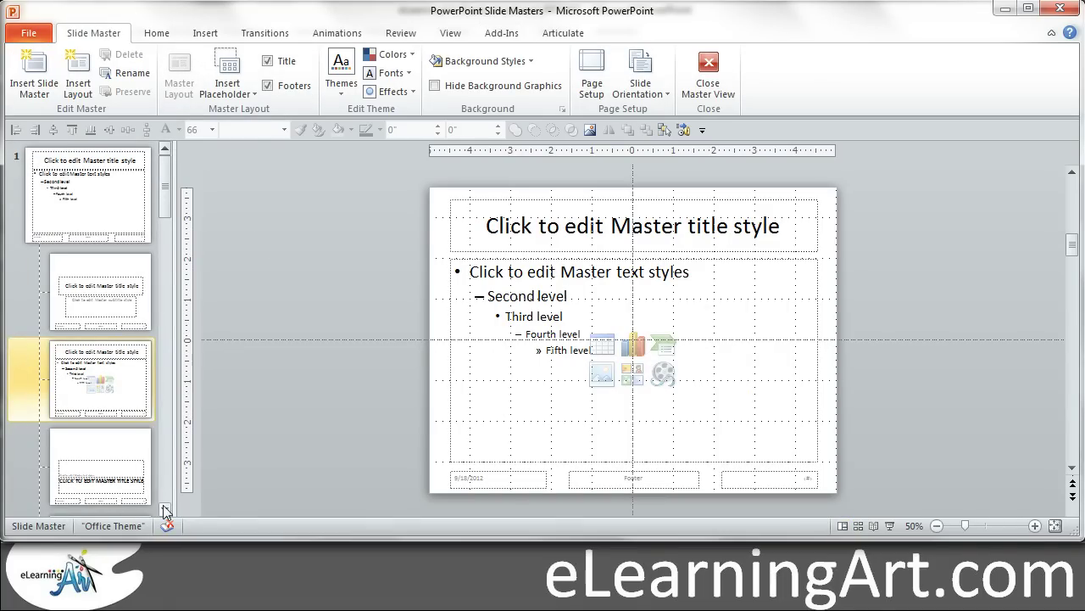
scroll(164, 511, "down", 4)
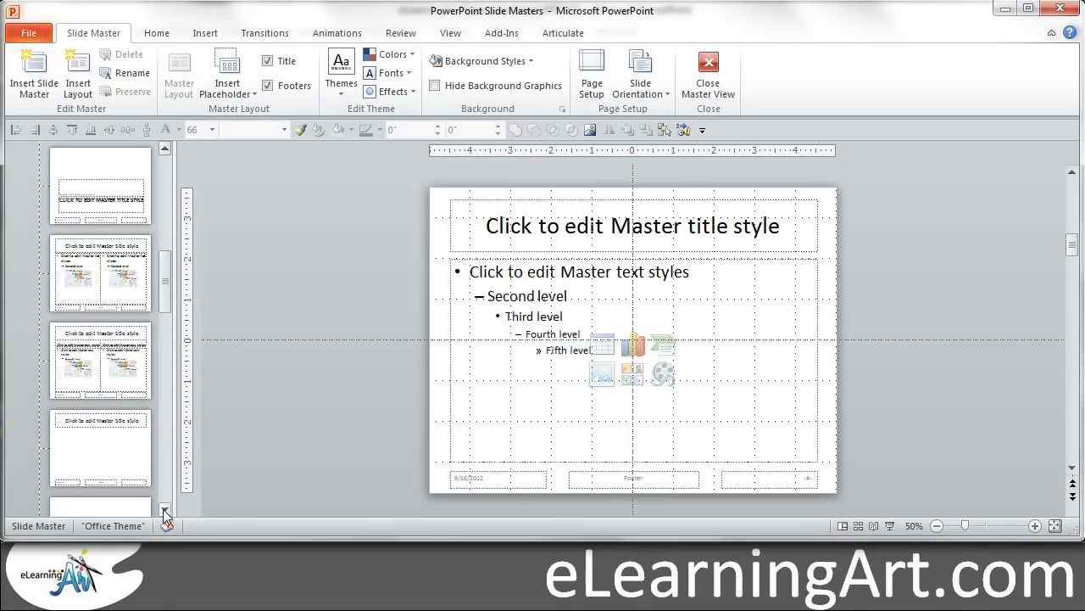
left_click(108, 361)
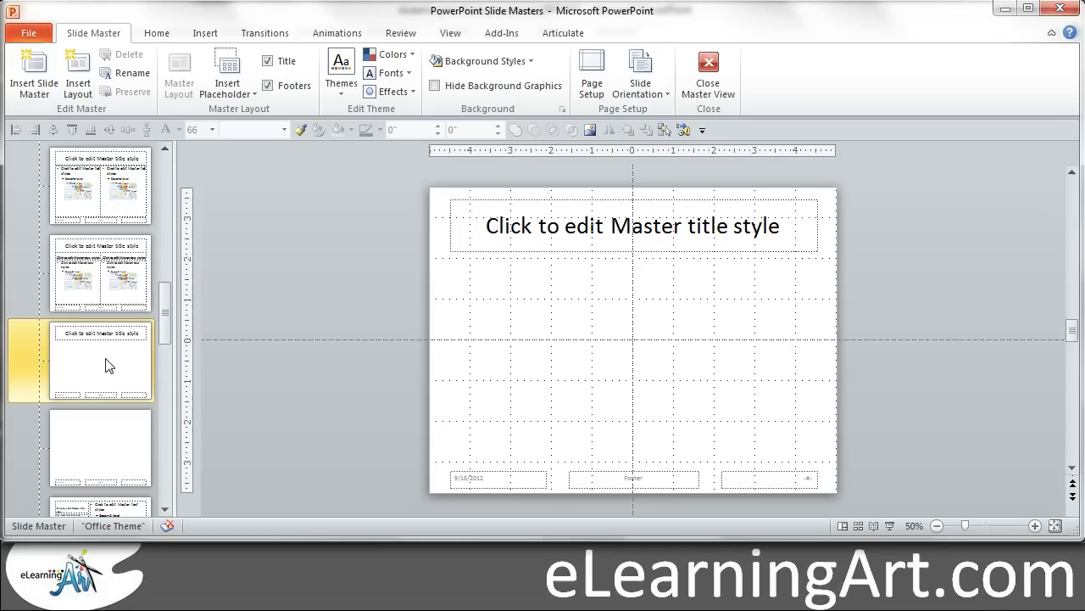
right_click(108, 365)
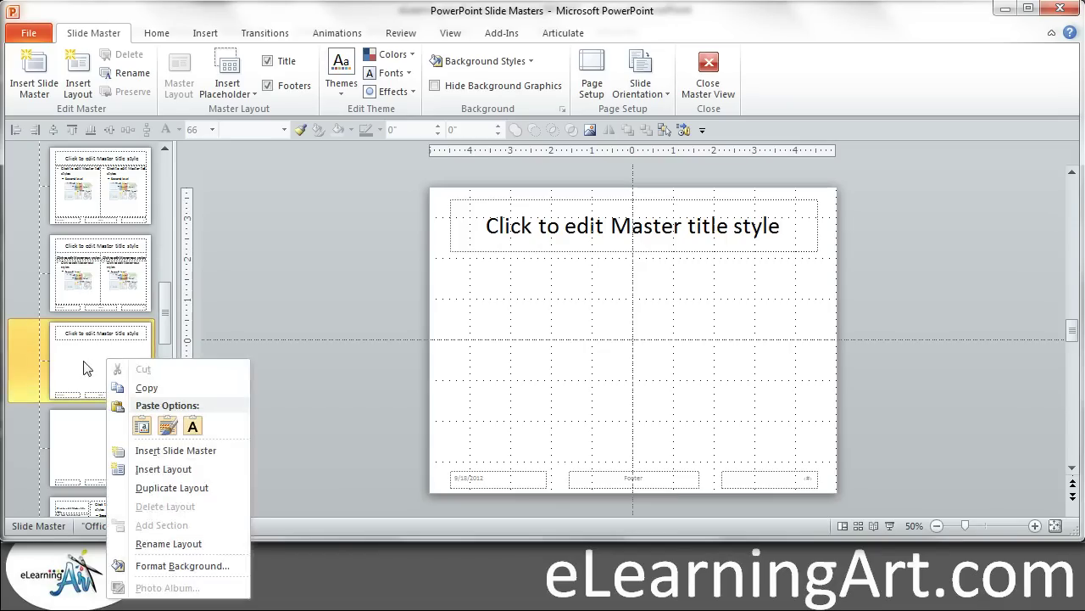
left_click(182, 488)
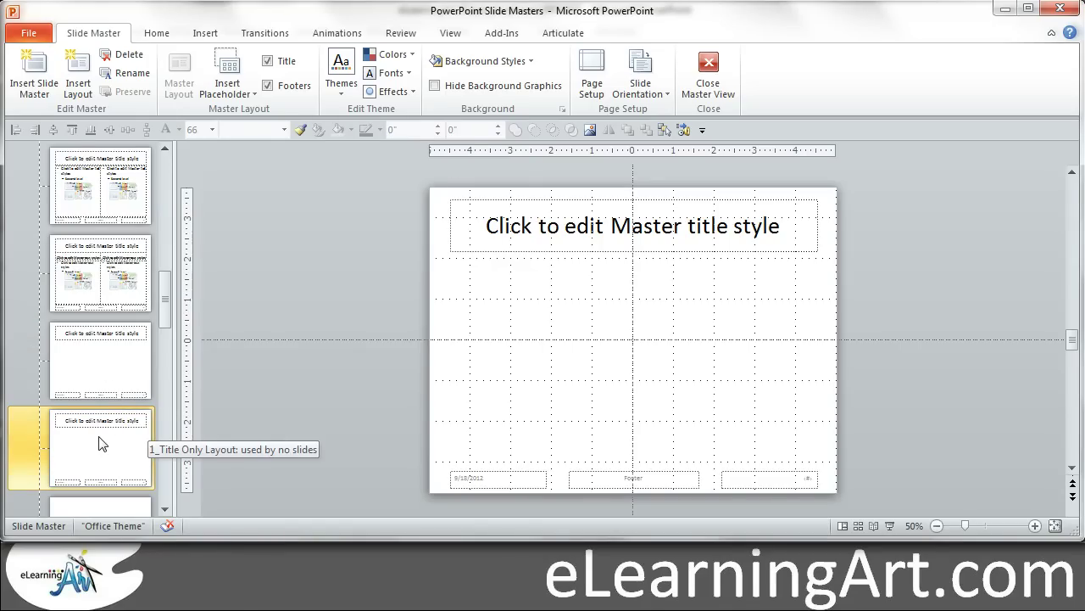
right_click(99, 438)
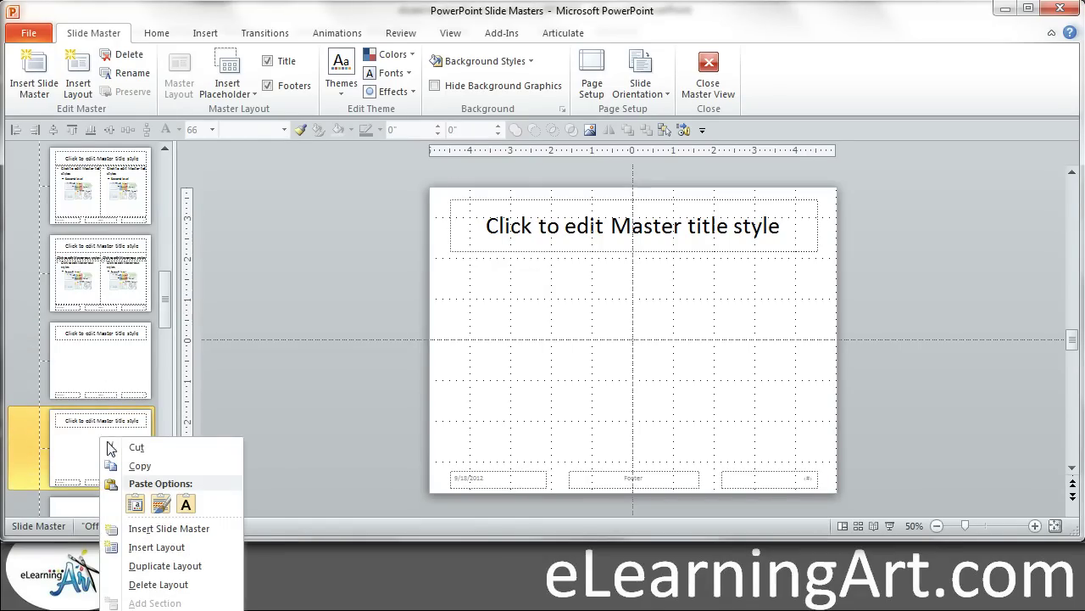
- Rename the '1_Title Only Layout' copy to 'eLearning'
left_click(193, 607)
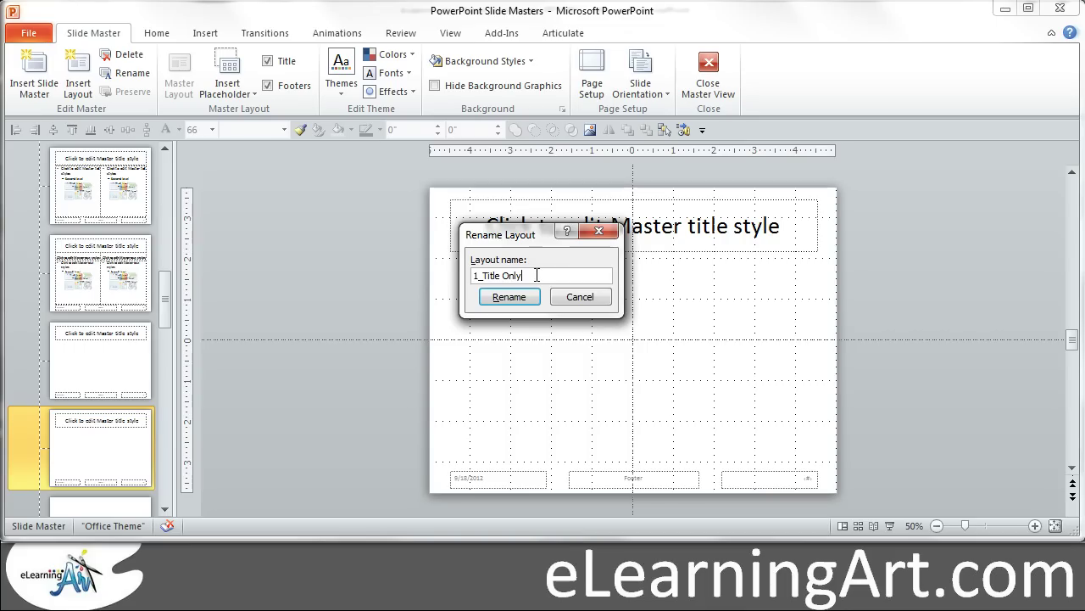
left_click_drag(536, 275, 421, 281)
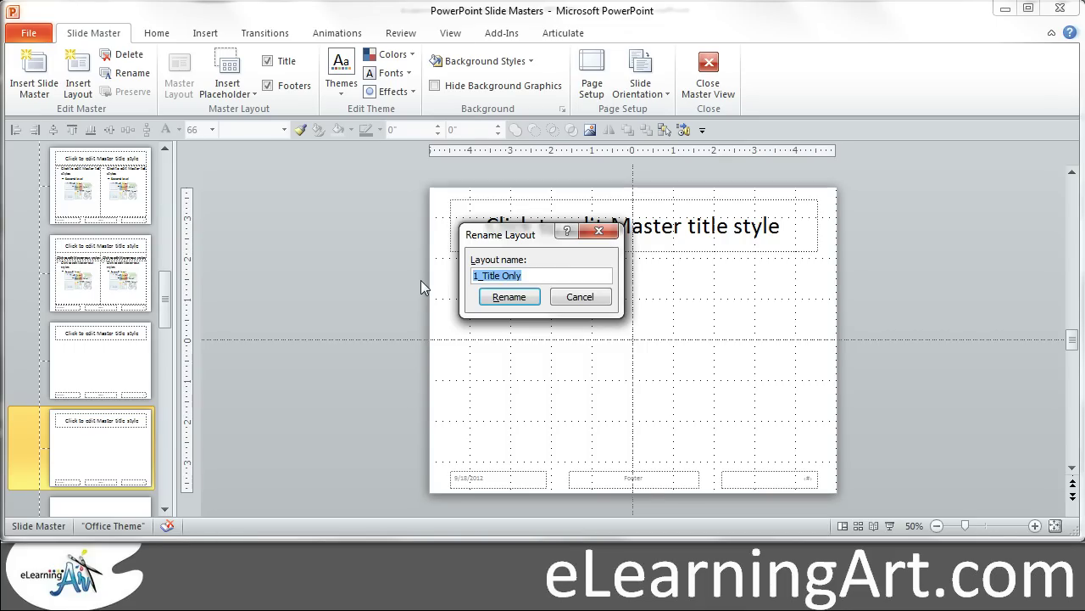
type("eLearning")
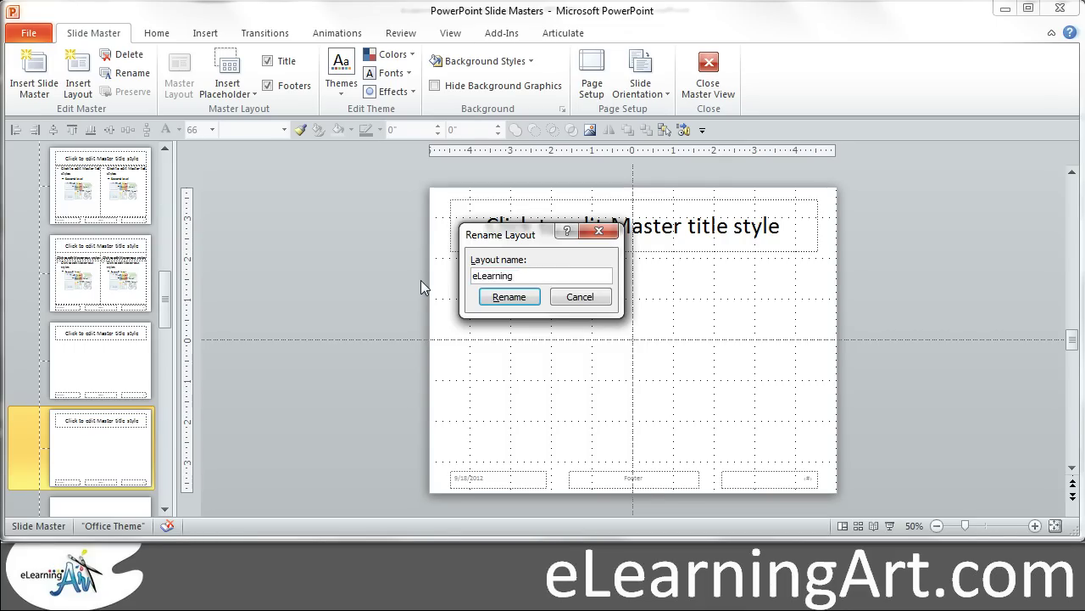
left_click(519, 302)
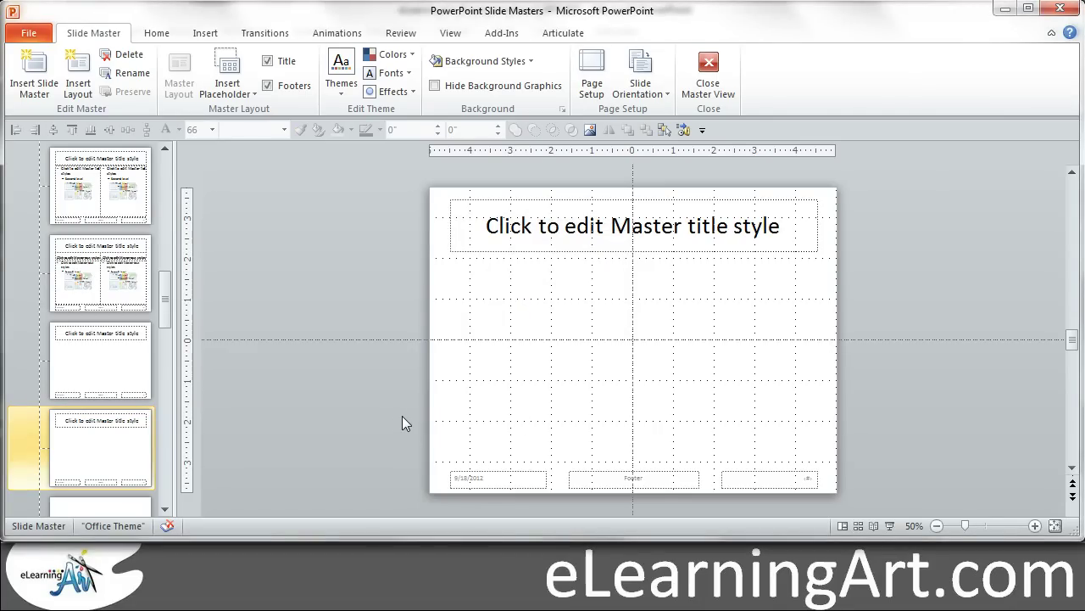
- Delete the three footer placeholders and nudge the title placeholder above the slide area
left_click_drag(388, 420, 887, 519)
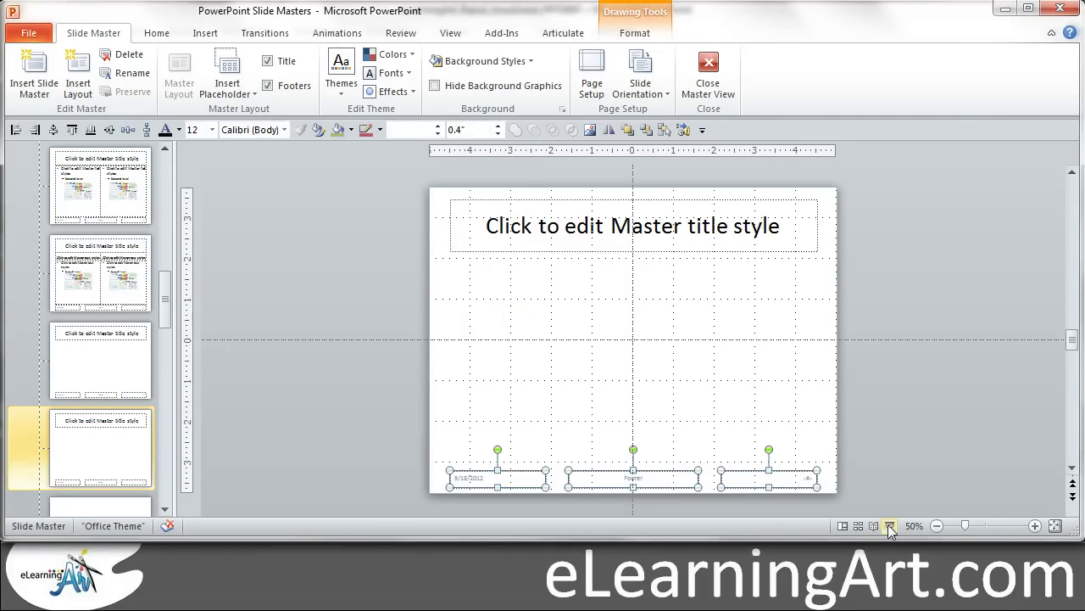
key("Delete")
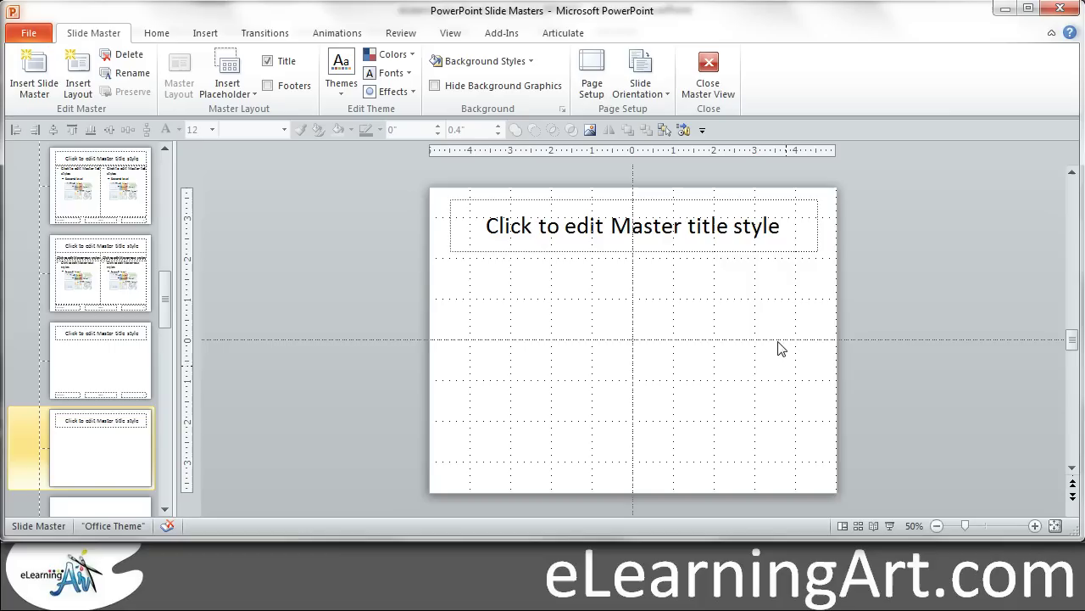
left_click(696, 201)
key("Up")
key("Up")
key("Up")
key("Up")
key("Up")
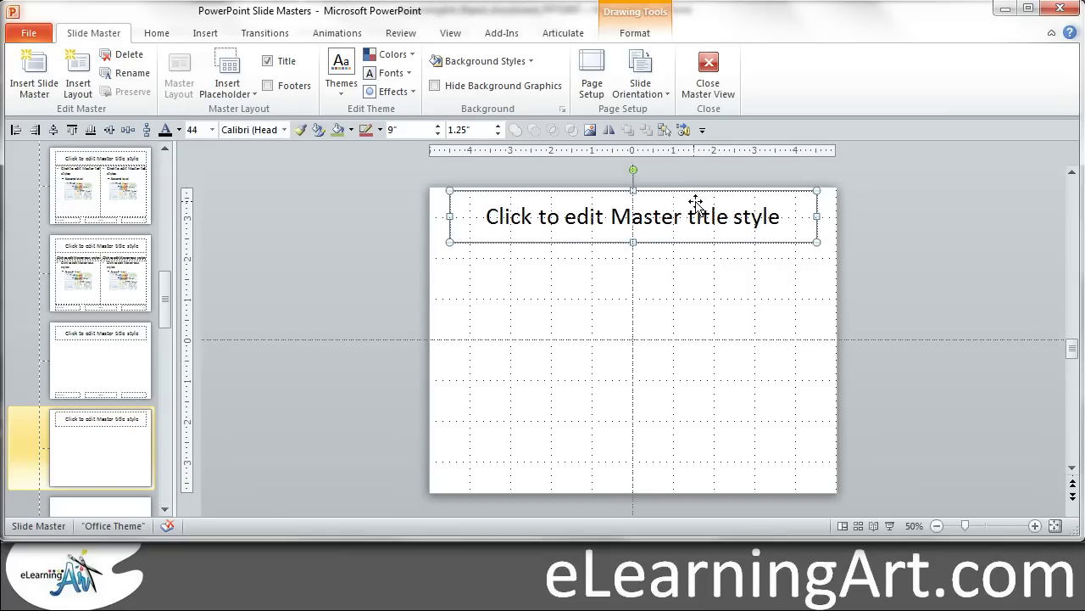
key("Up")
key("Up")
key("Up")
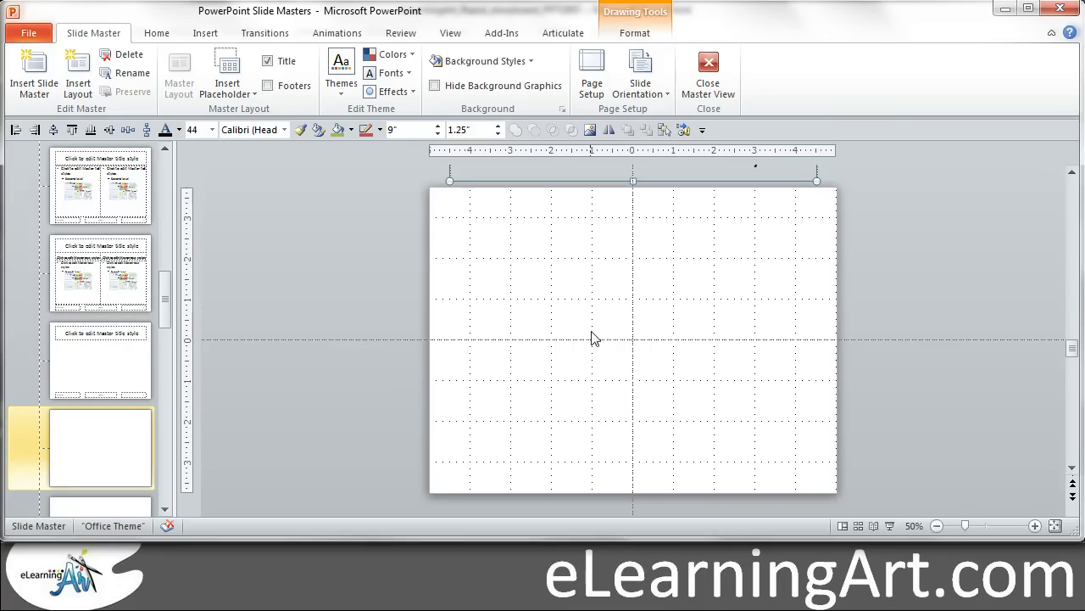
left_click(850, 260)
left_click(1073, 171)
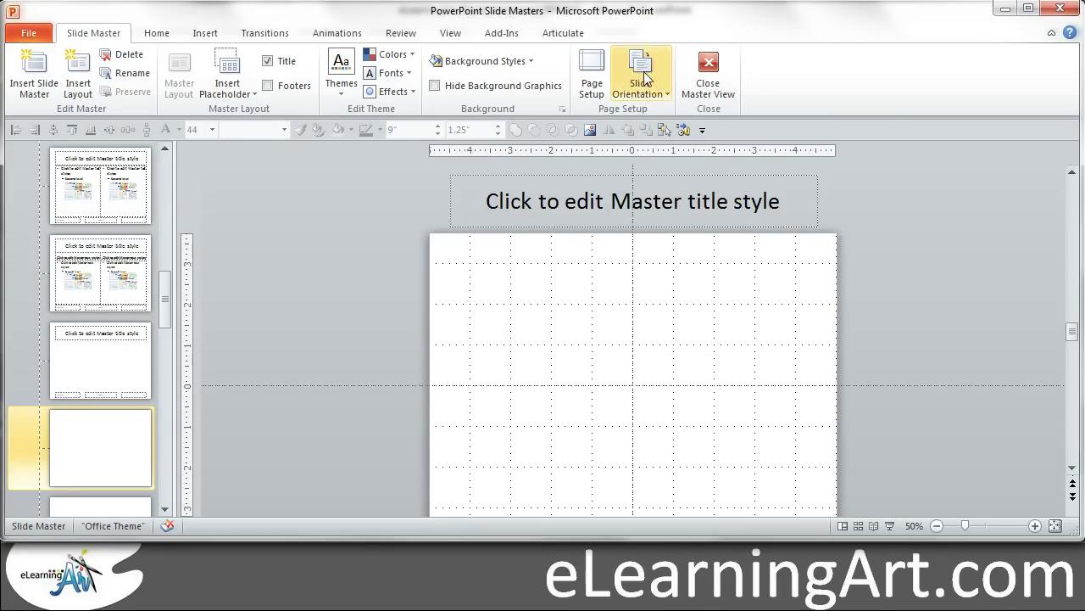
- Return to normal view and apply the eLearning layout to slide 3
left_click(708, 66)
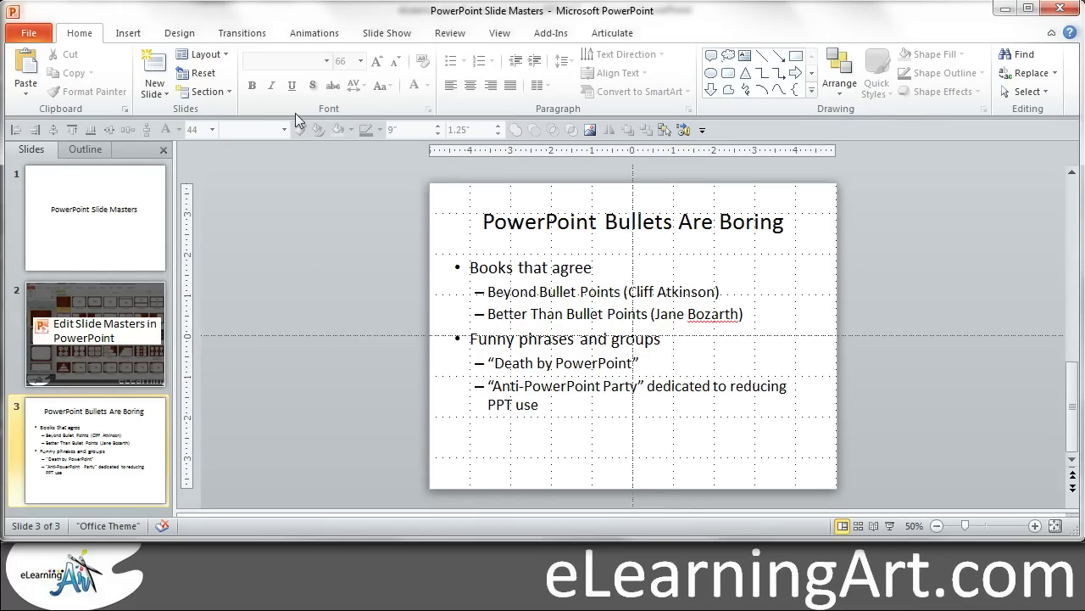
left_click(204, 54)
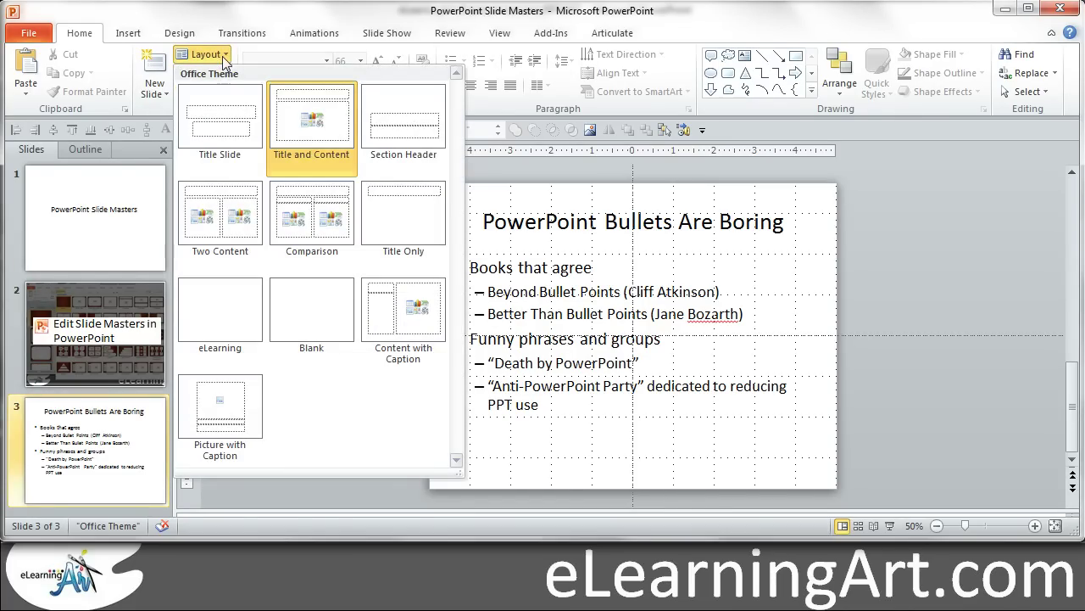
left_click(219, 321)
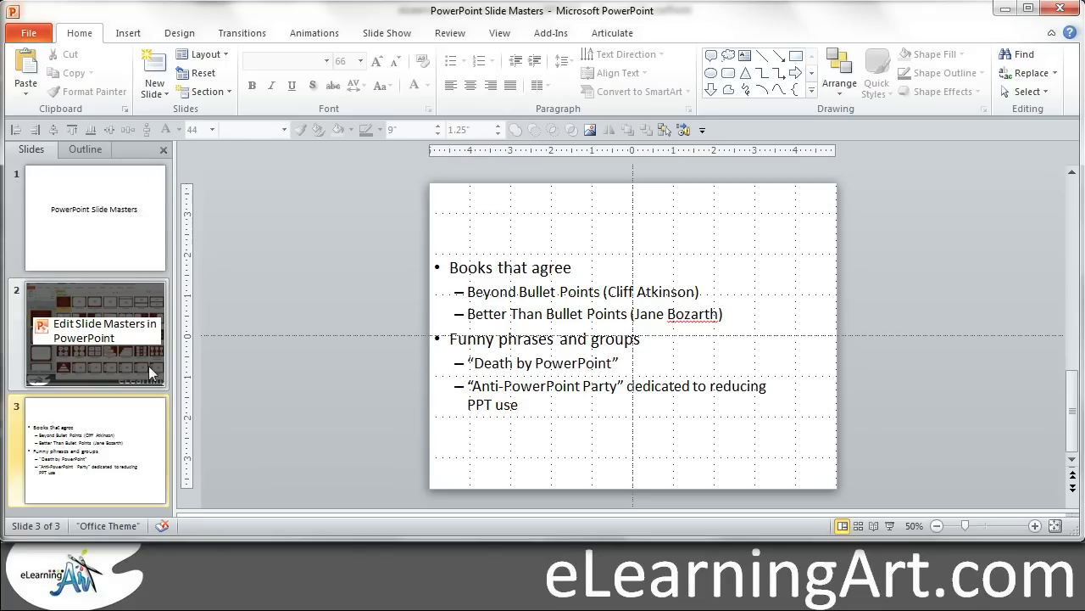
left_click(1072, 173)
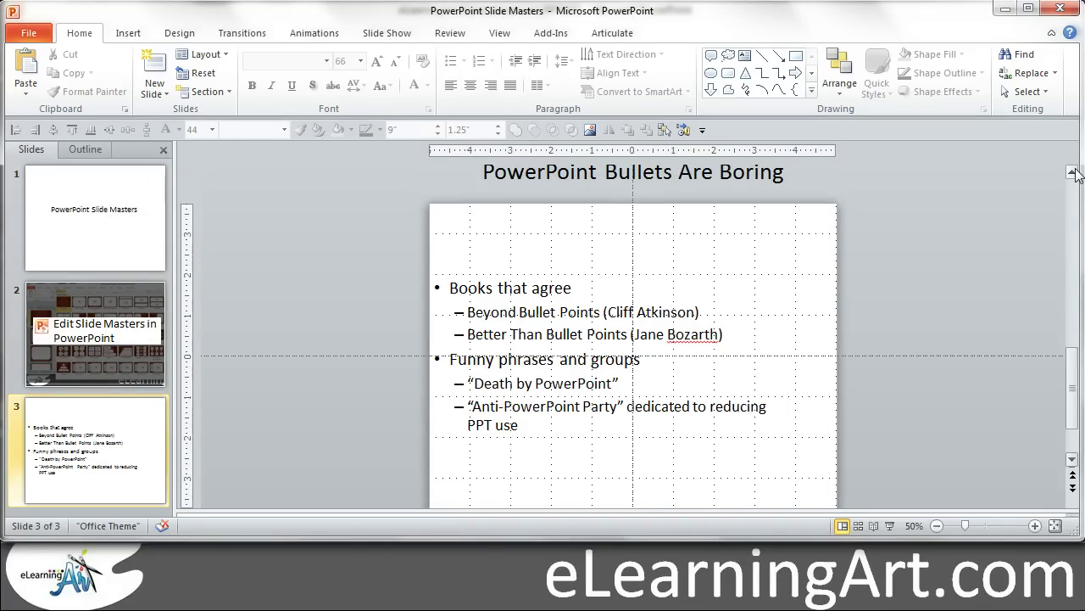
left_click(1073, 172)
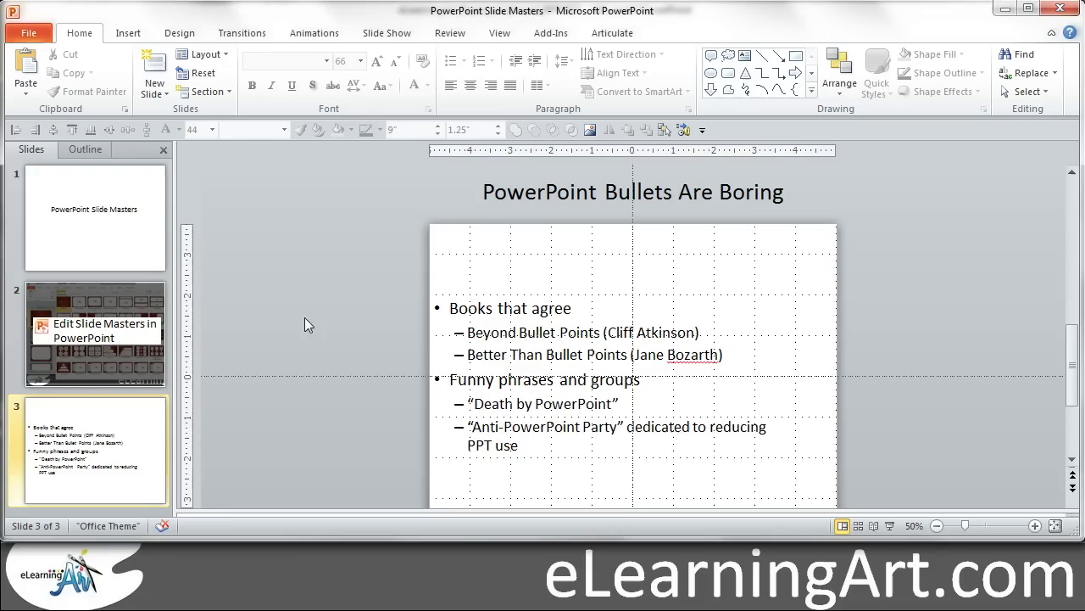
- Review the deck's text in Outline view, then return to thumbnails and select slide 1
left_click(81, 150)
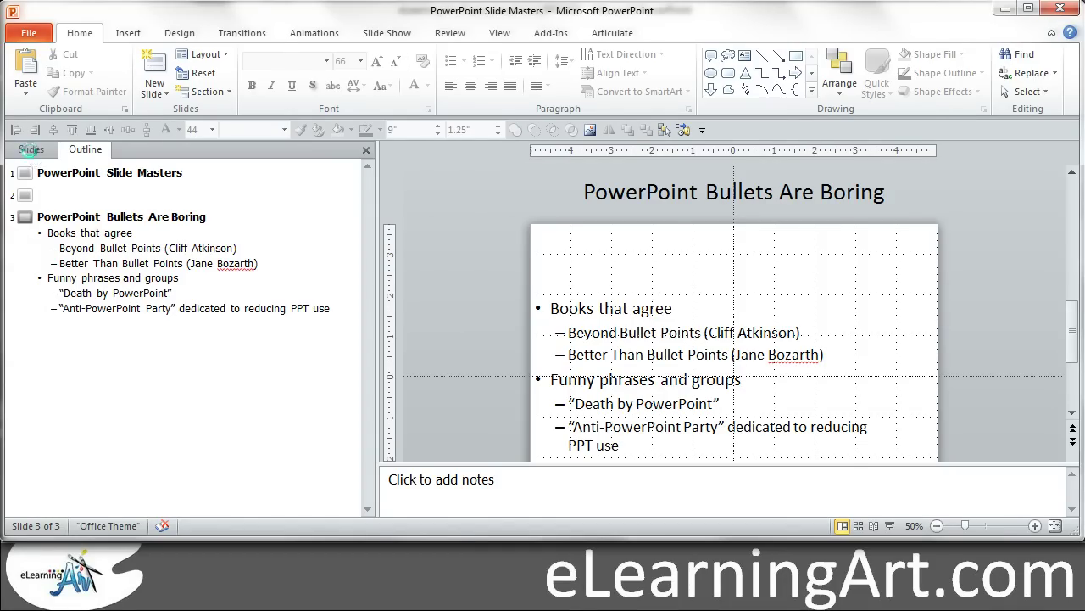
left_click(31, 151)
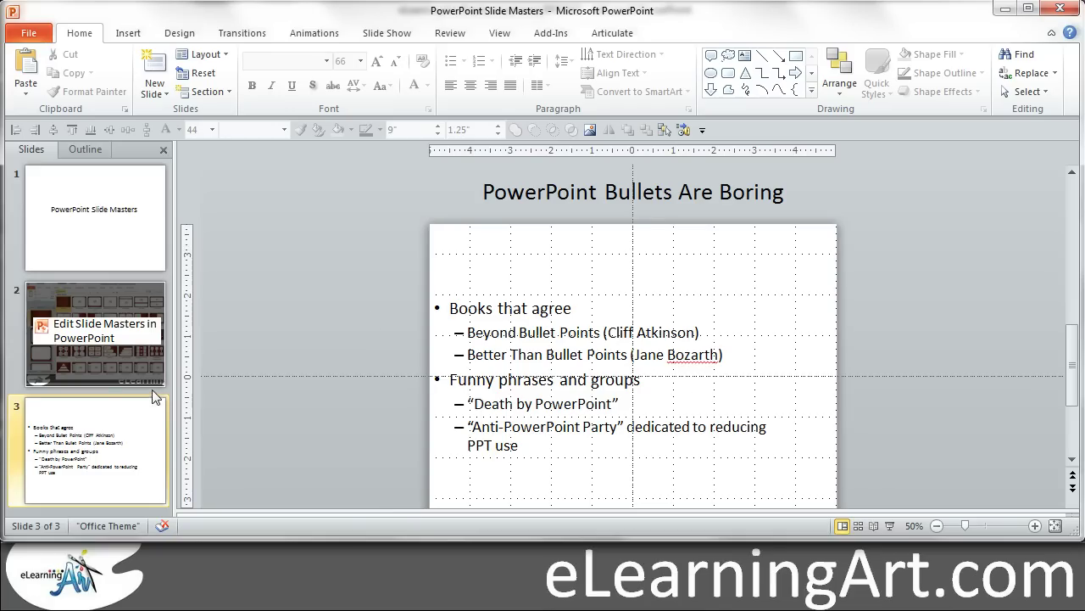
left_click(154, 270)
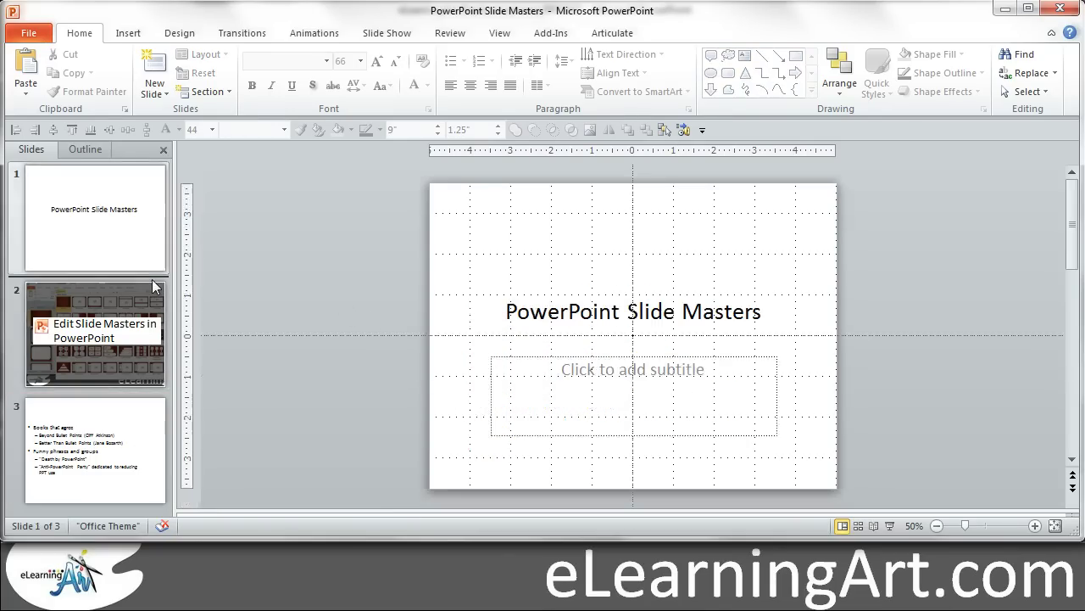
- Insert a blank slide 2 after the title slide and switch to the PowerPoint_Flex_Red deck
left_click(166, 94)
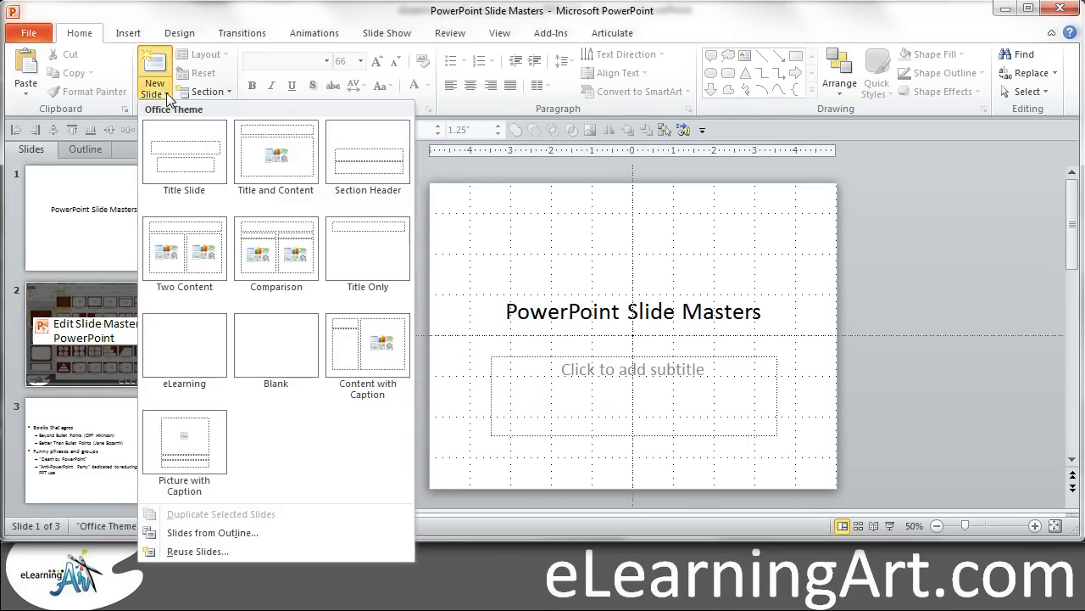
left_click(237, 367)
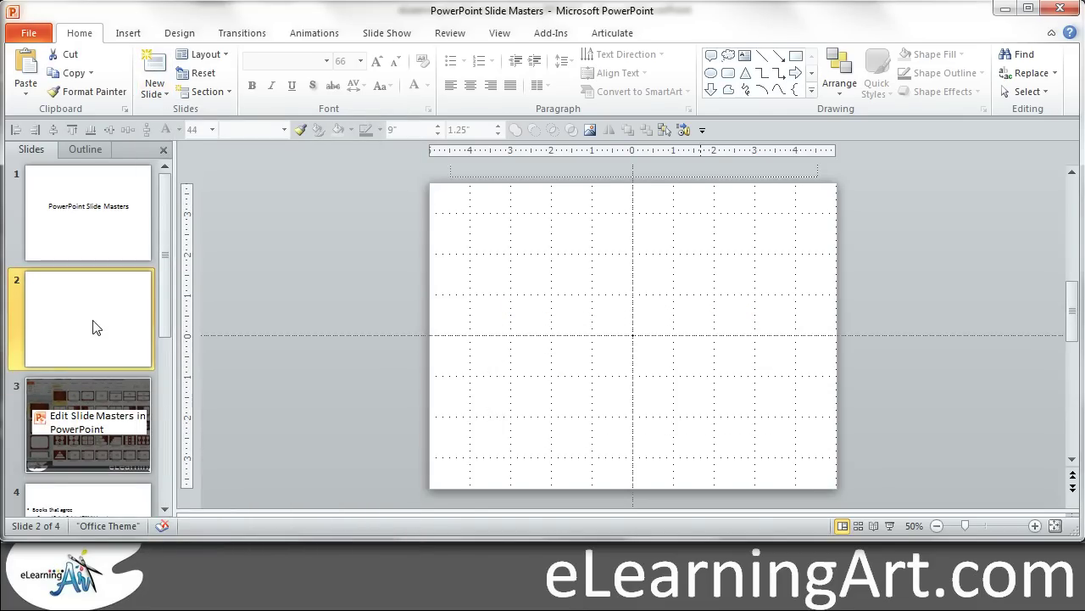
left_click(1072, 172)
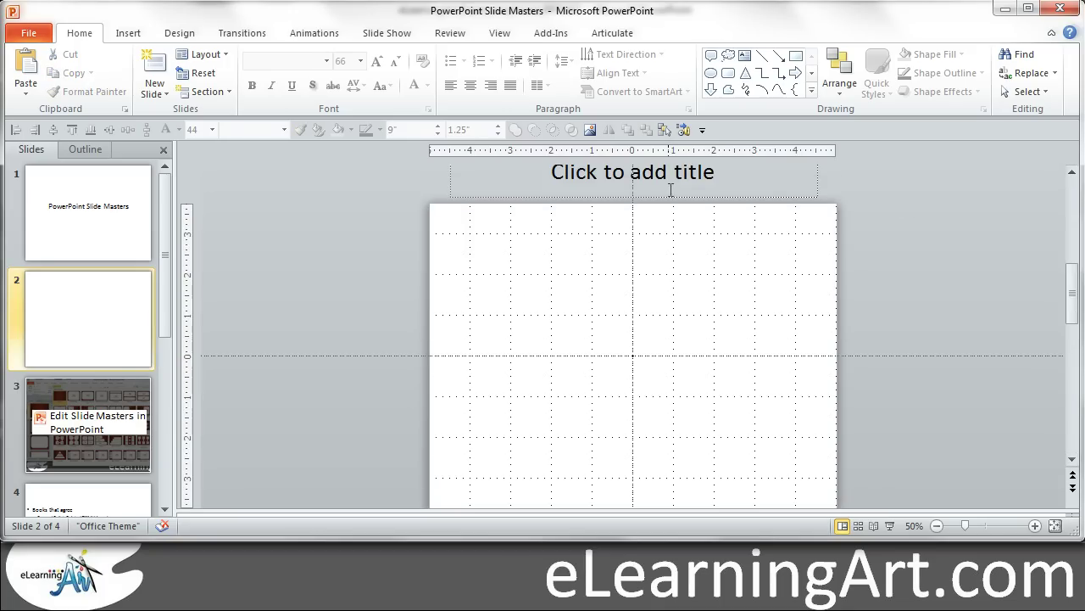
left_click(1071, 458)
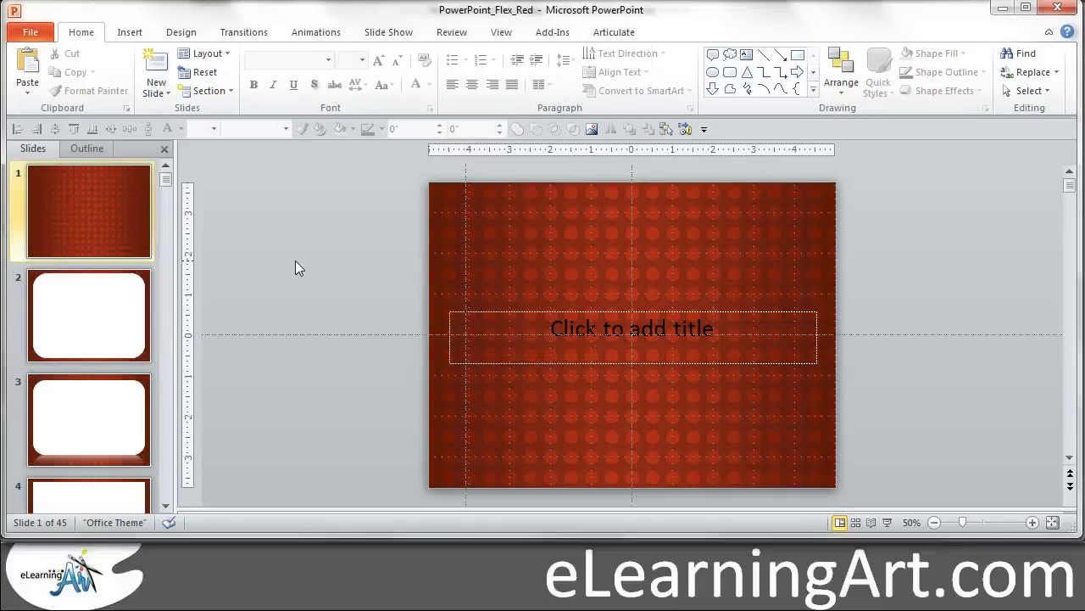
- Scroll the Flex_Red slides and browse its Layout gallery of custom layouts like White_Big
left_click(166, 505)
scroll(166, 505, "down", 8)
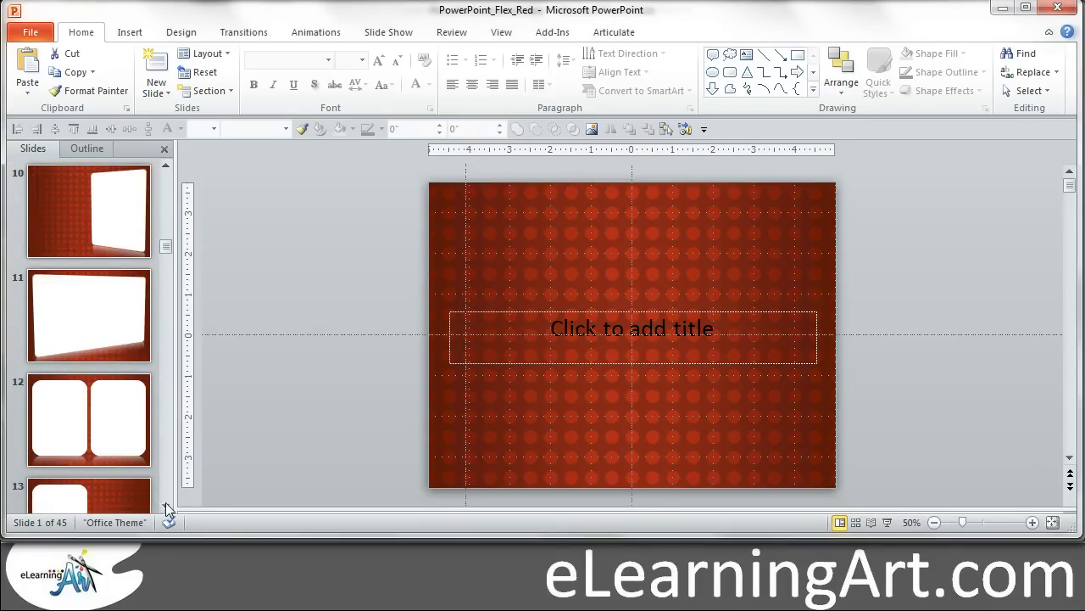
scroll(168, 168, "up", 6)
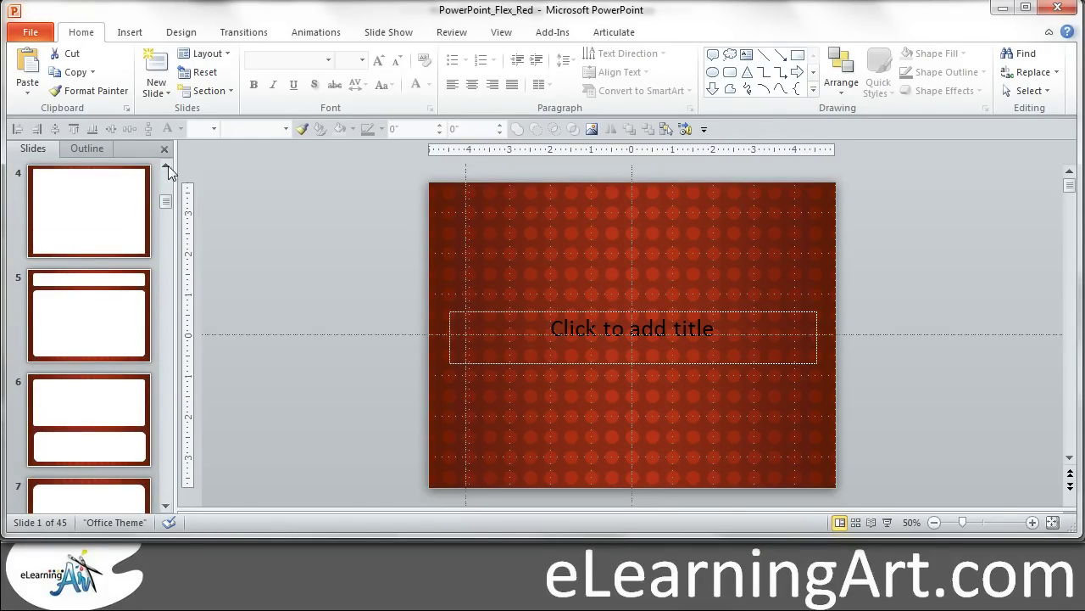
left_click(226, 55)
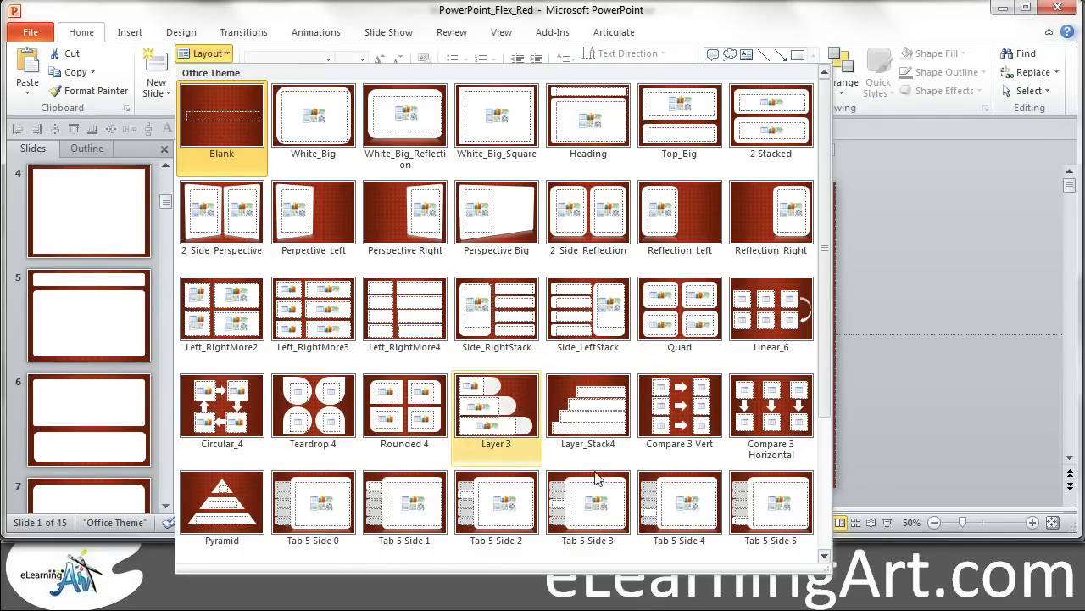
left_click(820, 310)
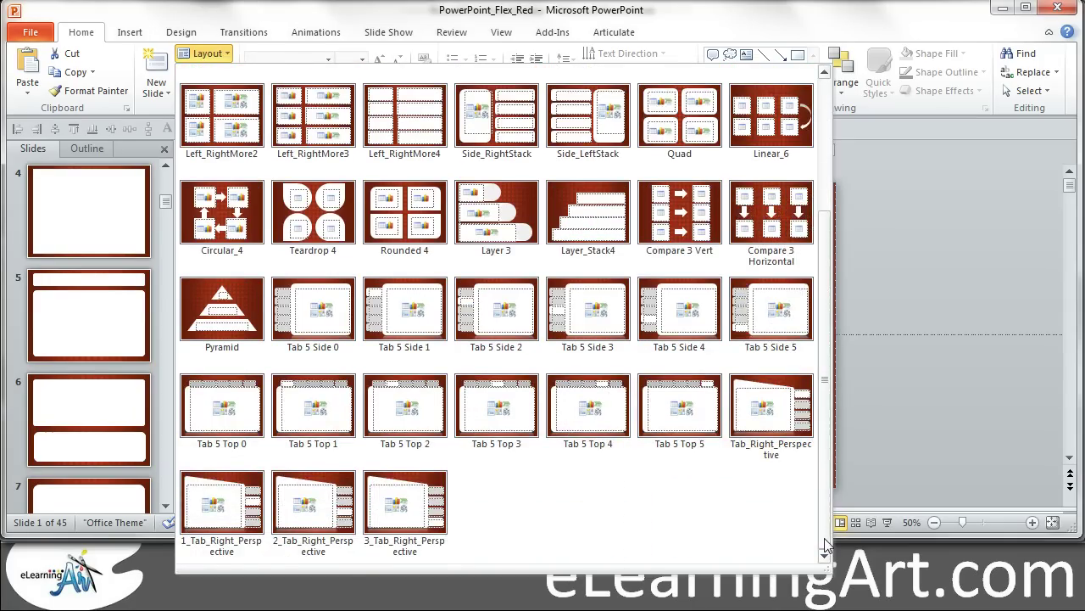
- Close the layout gallery and switch PowerPoint_Flex_Red to Slide Master view
scroll(808, 363, "up", 3)
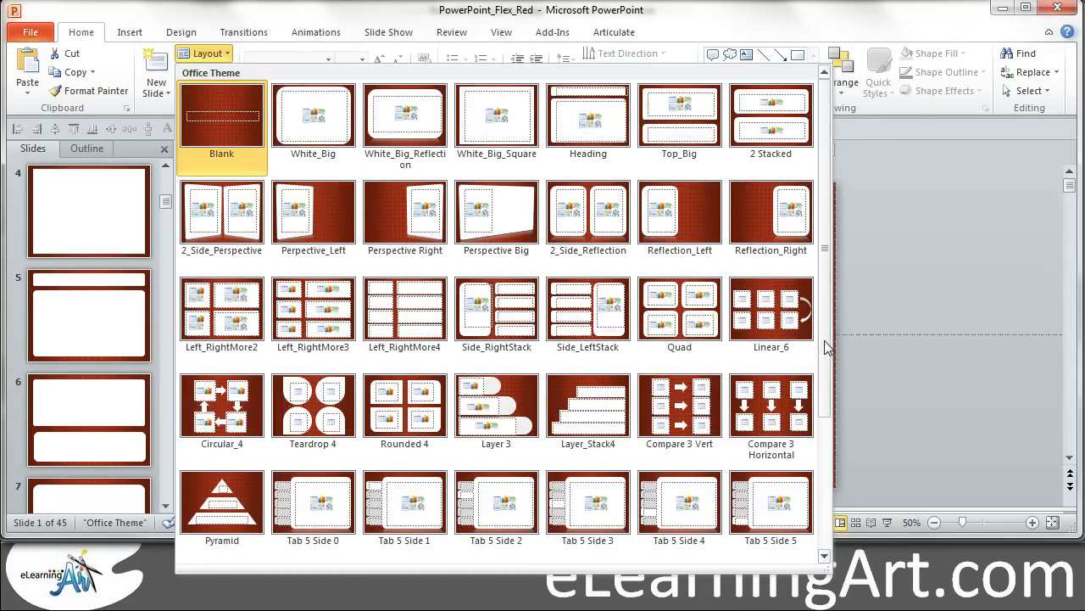
left_click(962, 240)
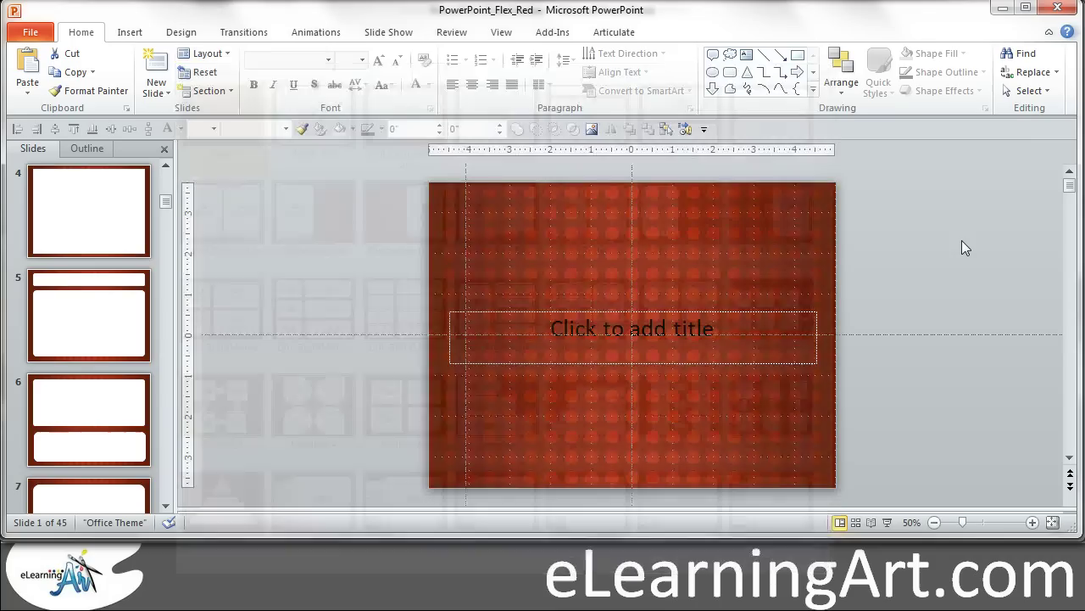
left_click(500, 34)
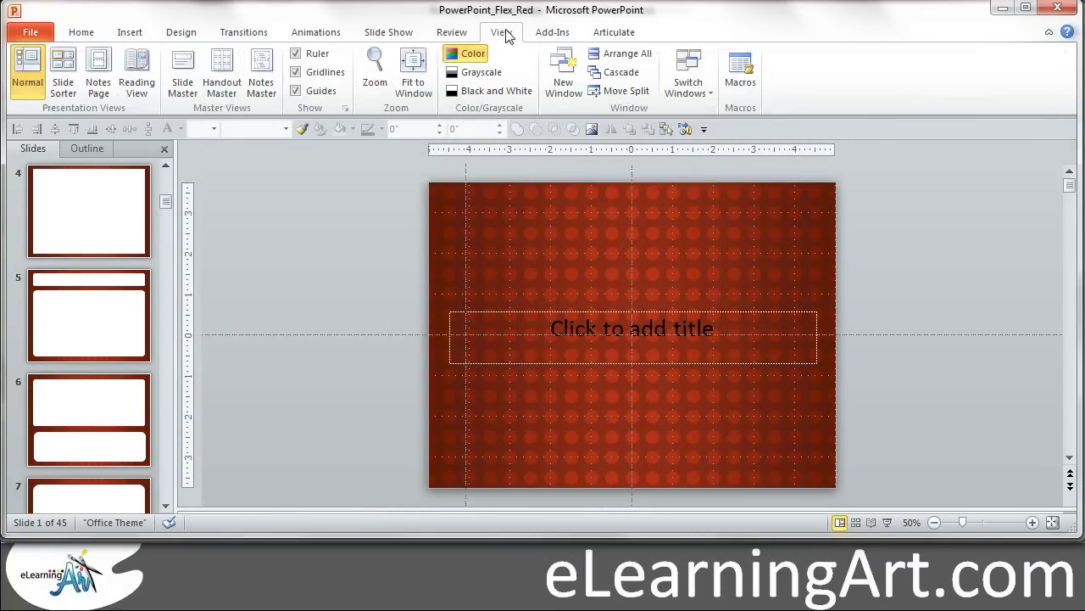
left_click(188, 78)
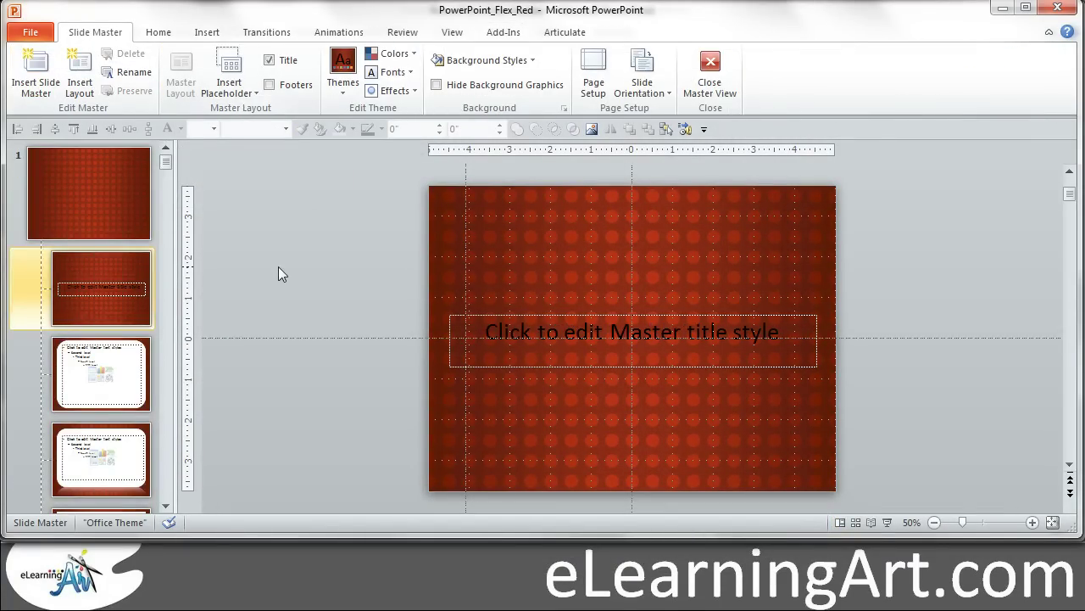
- Examine the Title and Content and two-panel book layouts and their white page shapes
left_click(81, 362)
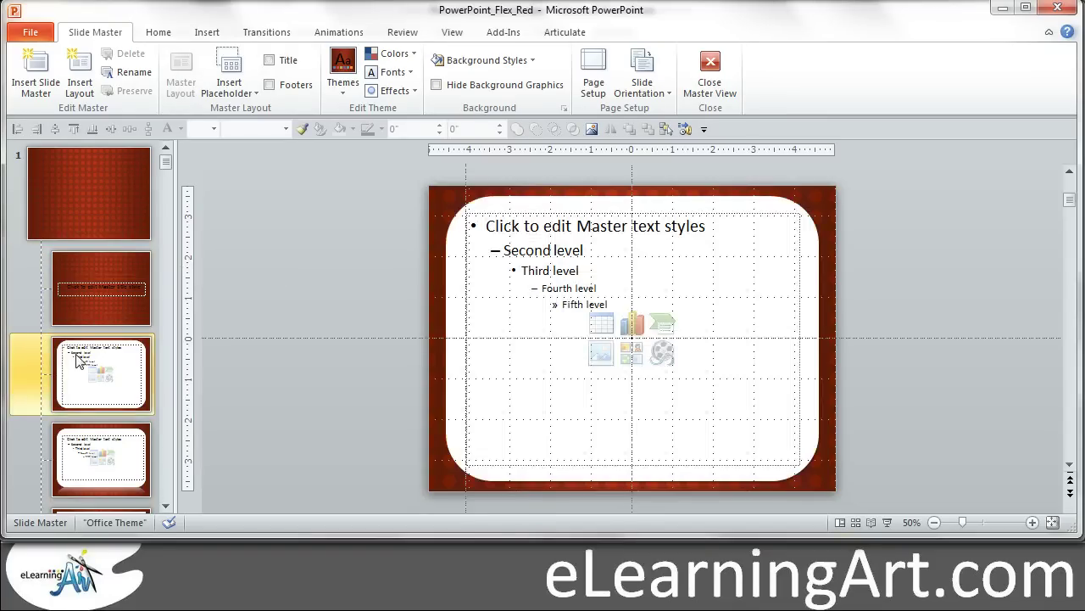
left_click(452, 276)
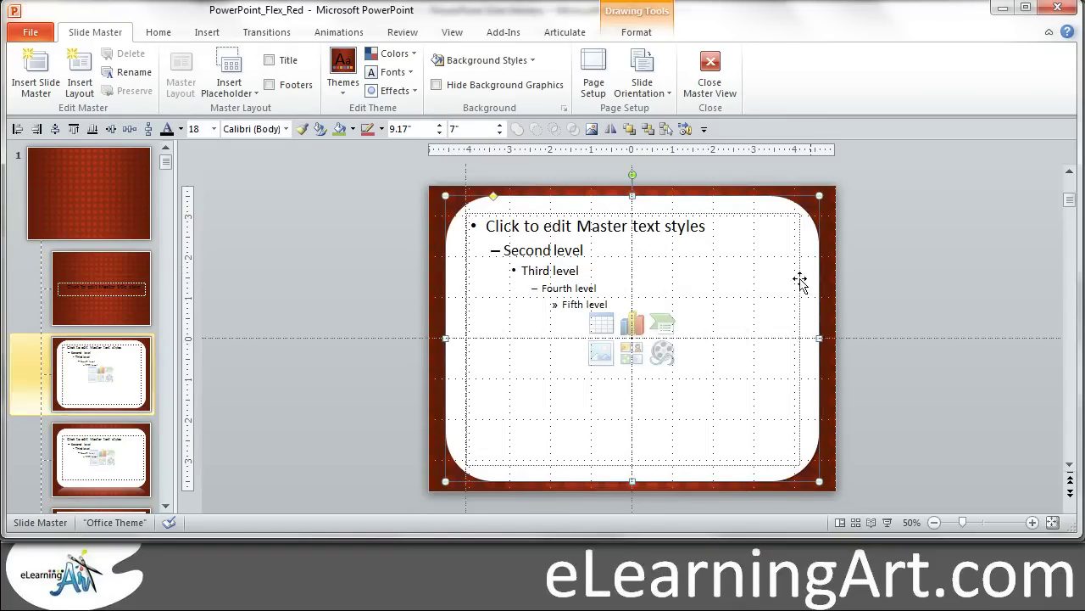
key("Escape")
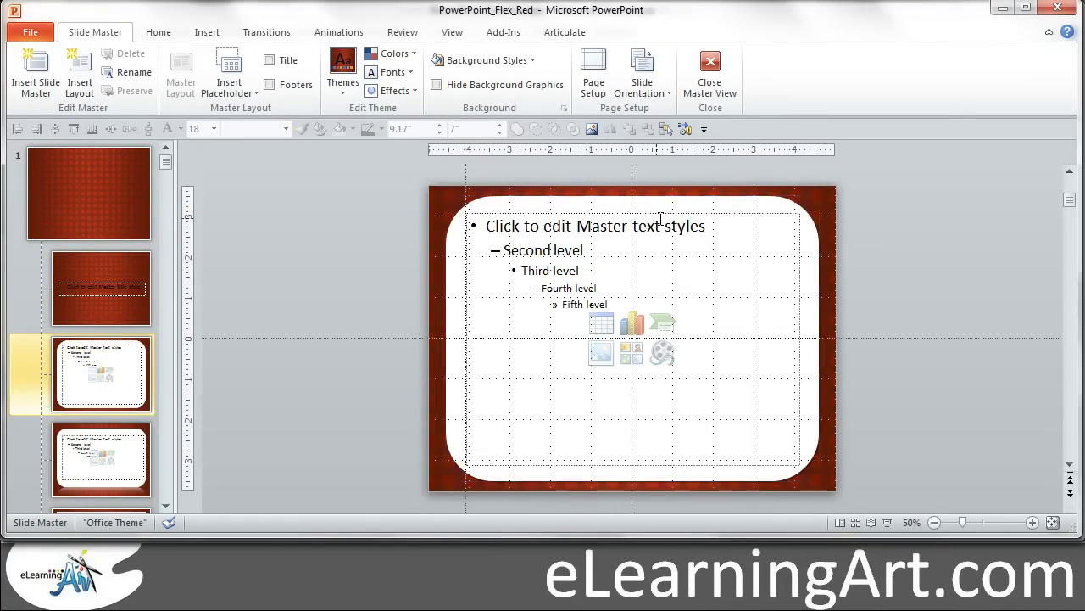
left_click(663, 214)
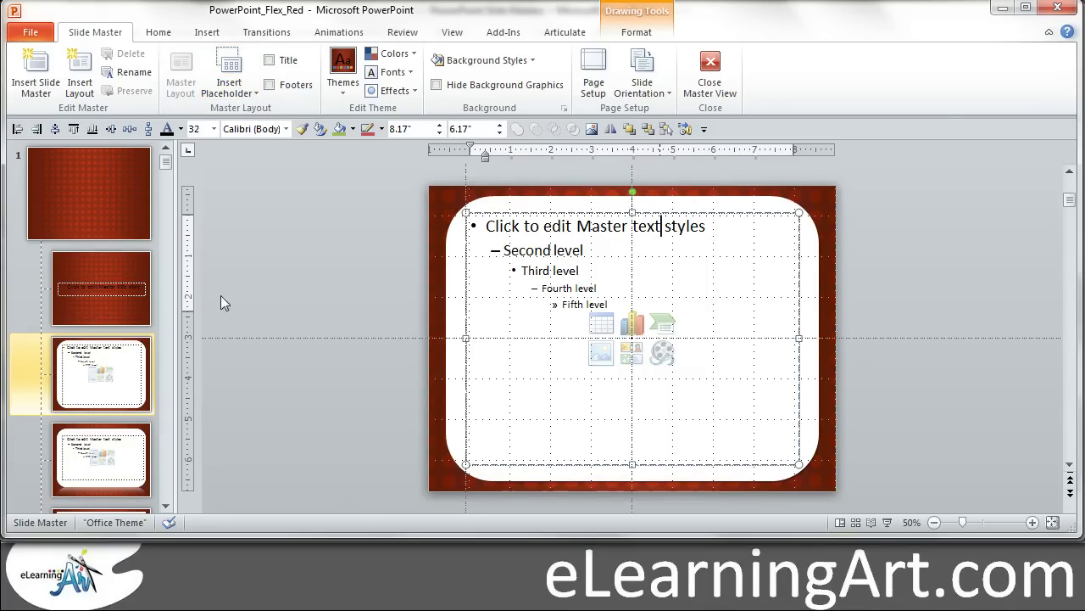
left_click_drag(815, 235, 954, 240)
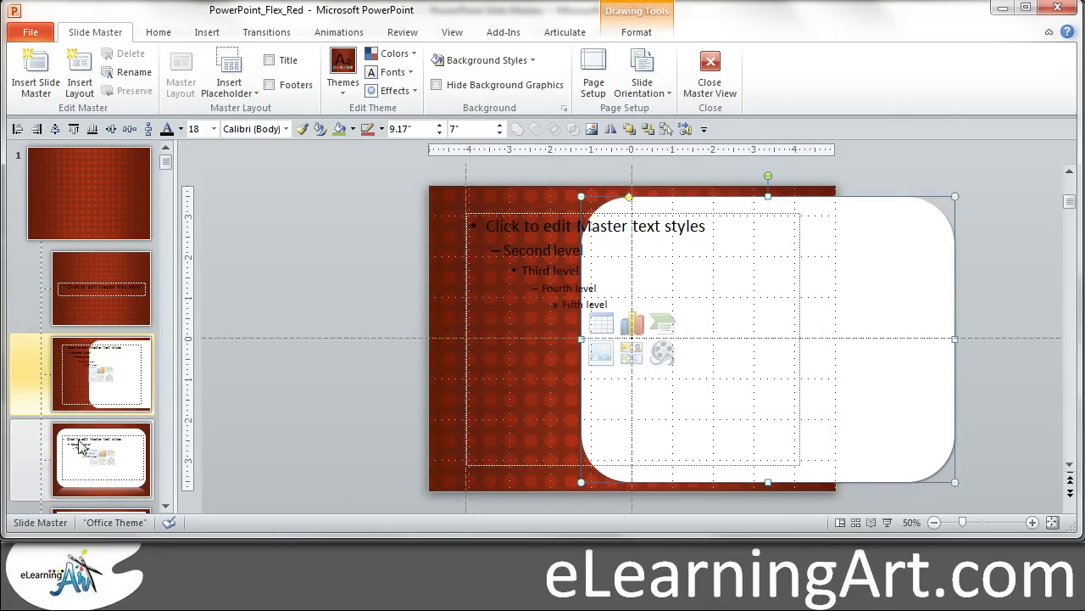
left_click_drag(167, 505, 167, 505)
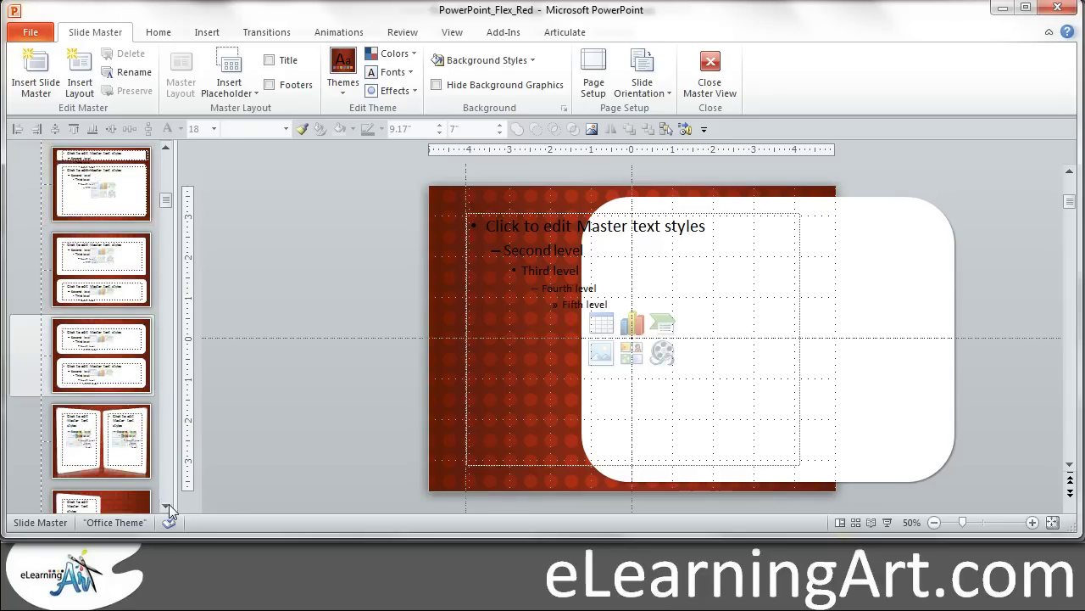
left_click(100, 373)
left_click(110, 454)
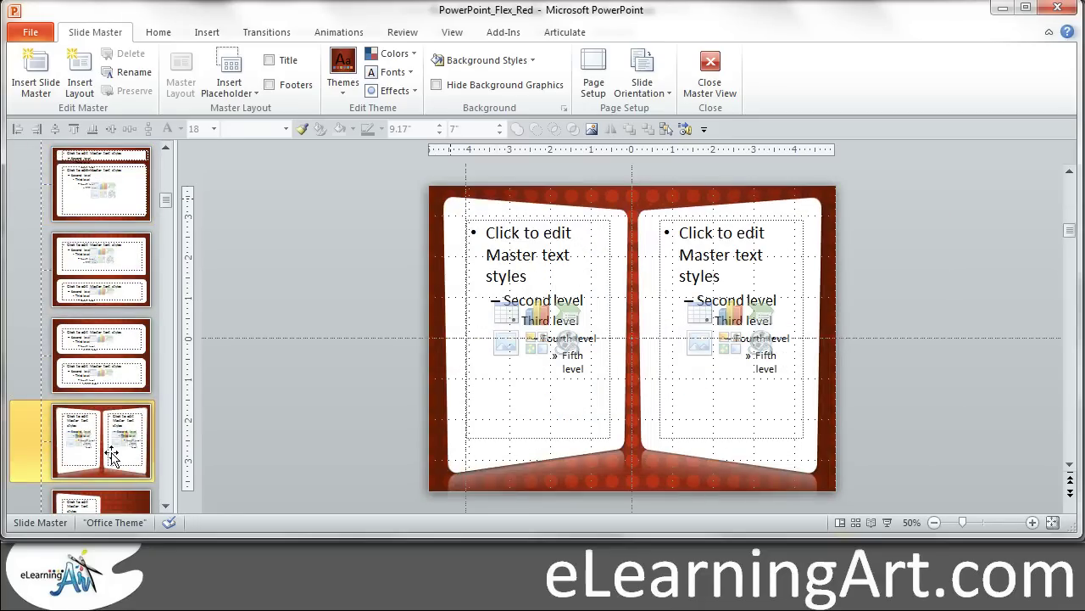
left_click(445, 206)
left_click(814, 218)
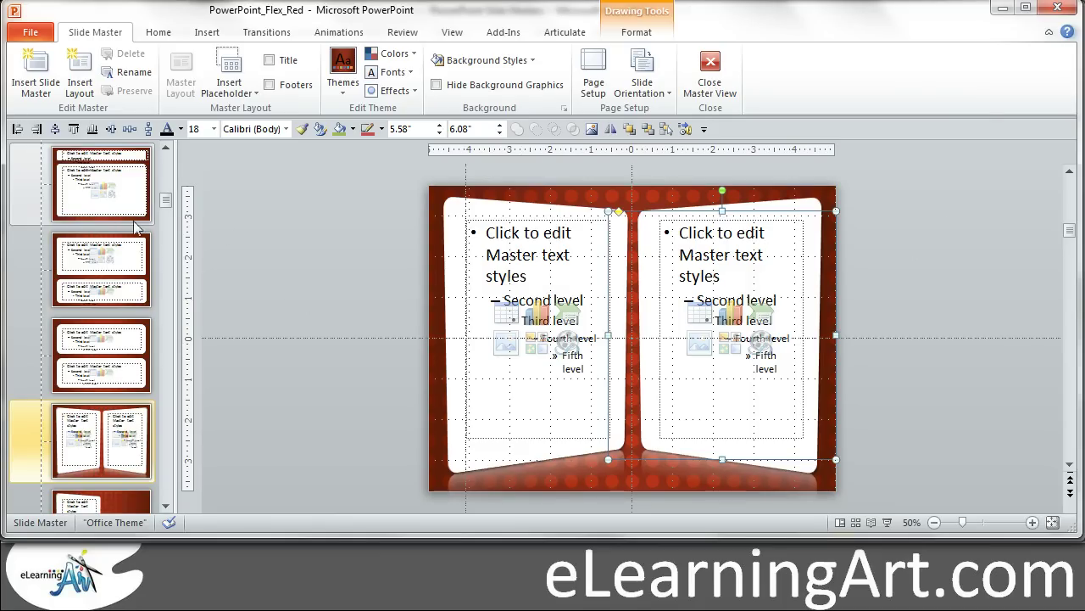
left_click_drag(167, 203, 167, 157)
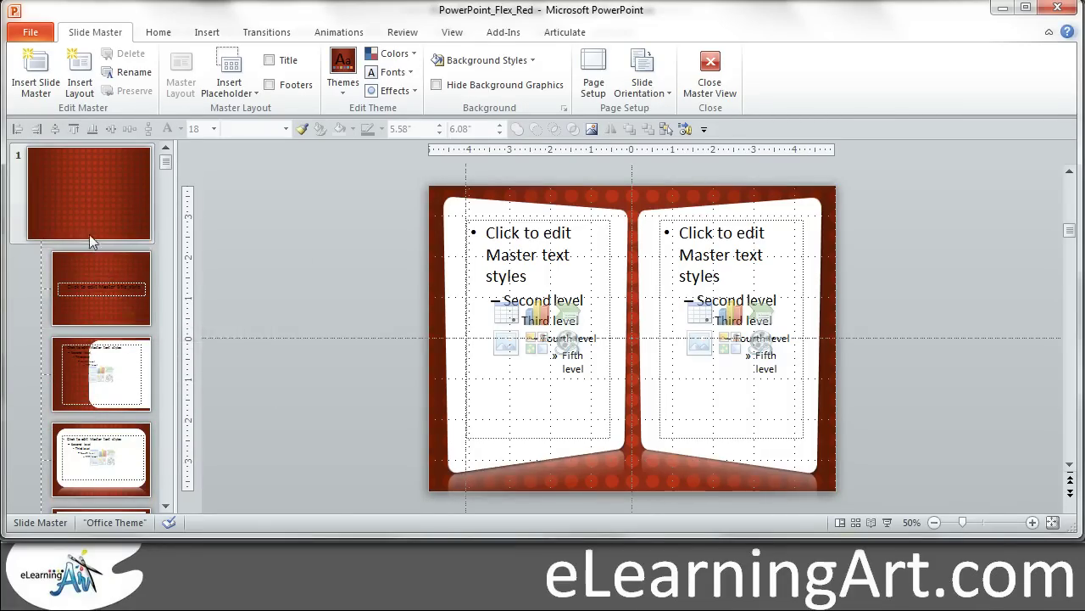
- Select the red template's top slide master and inspect its red dotted background picture
left_click(88, 208)
left_click(566, 280)
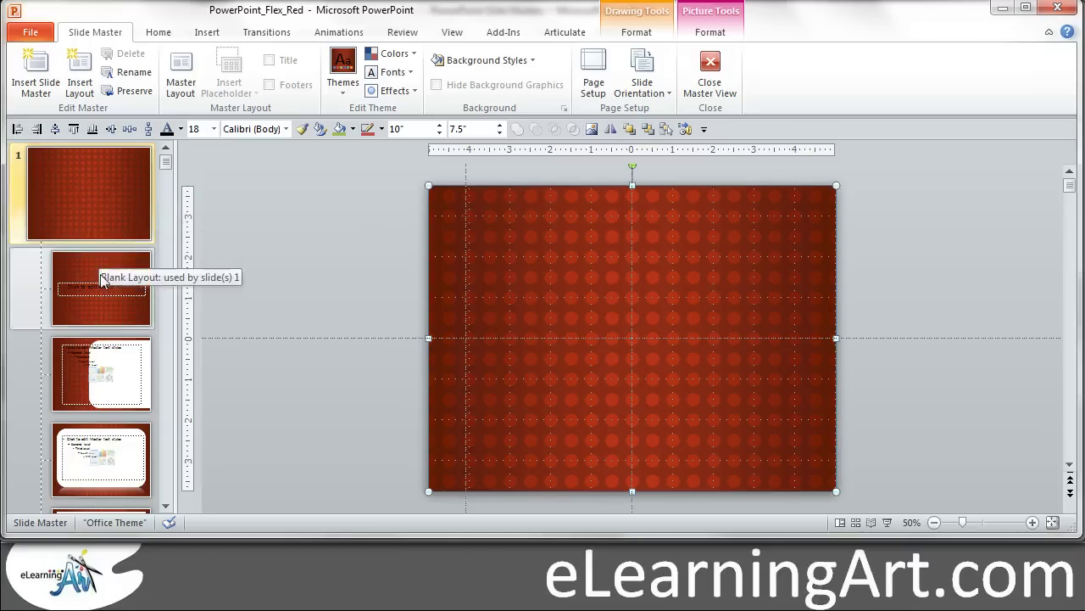
left_click(339, 219)
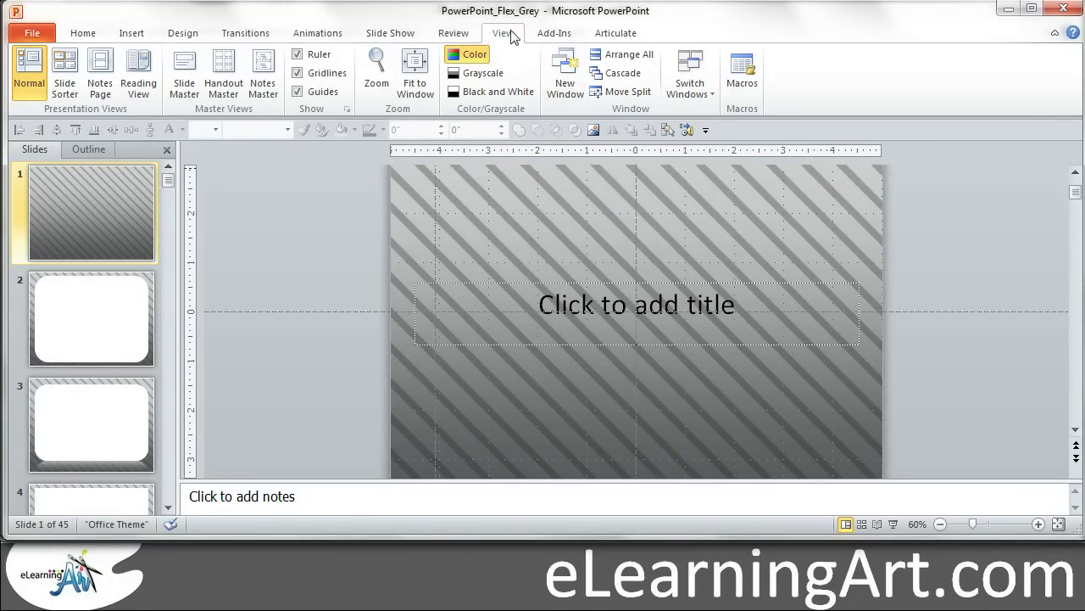
- On the grey template's slide master, select the Texture and Color background shapes via the Selection Pane
left_click(184, 72)
left_click(123, 193)
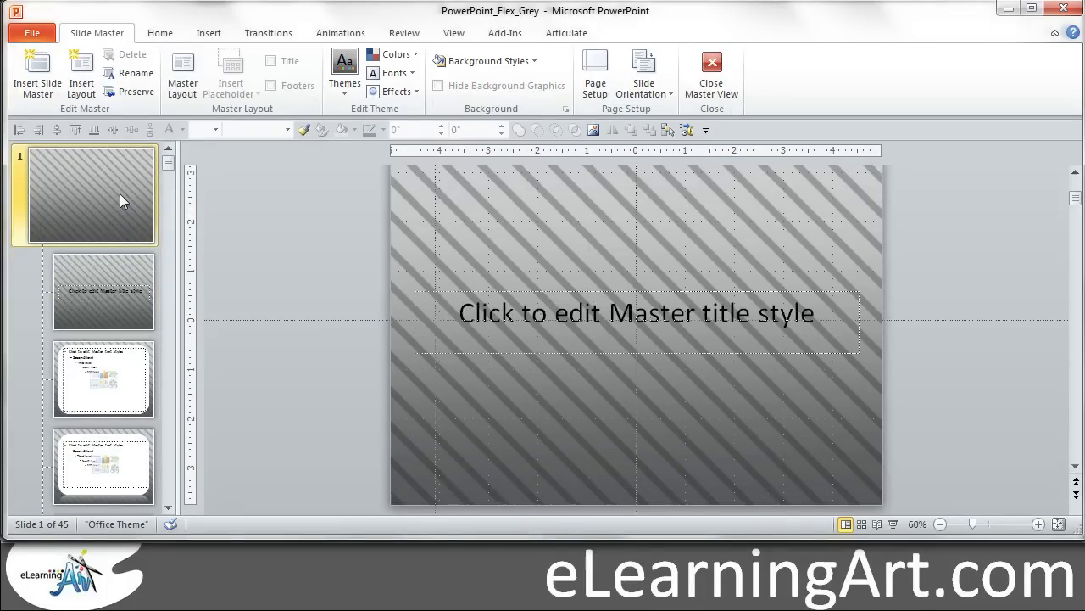
left_click(511, 253)
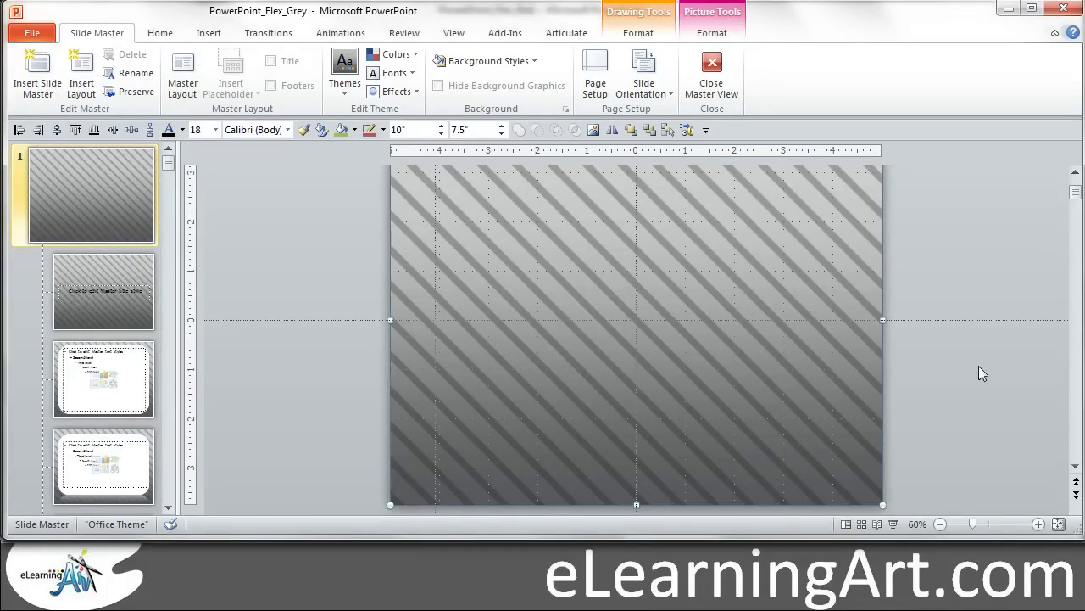
left_click(668, 130)
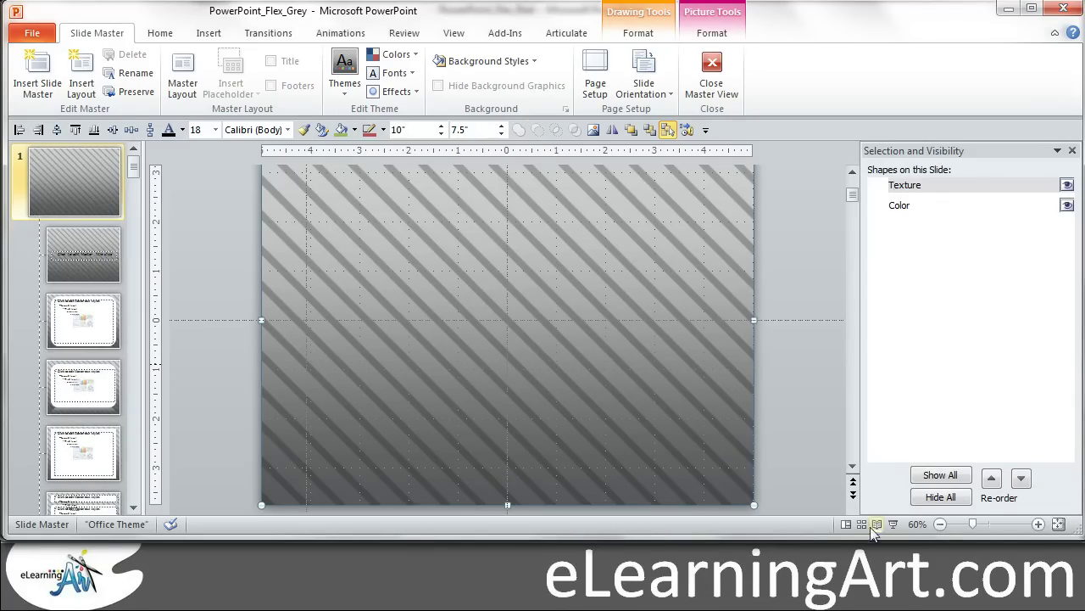
left_click(939, 524)
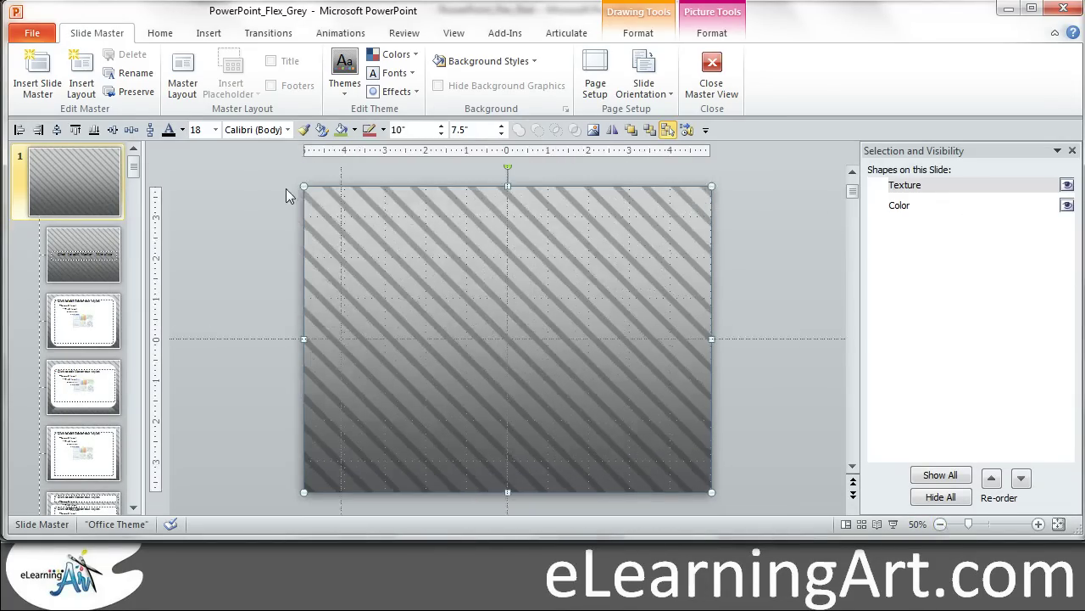
left_click_drag(285, 188, 766, 507)
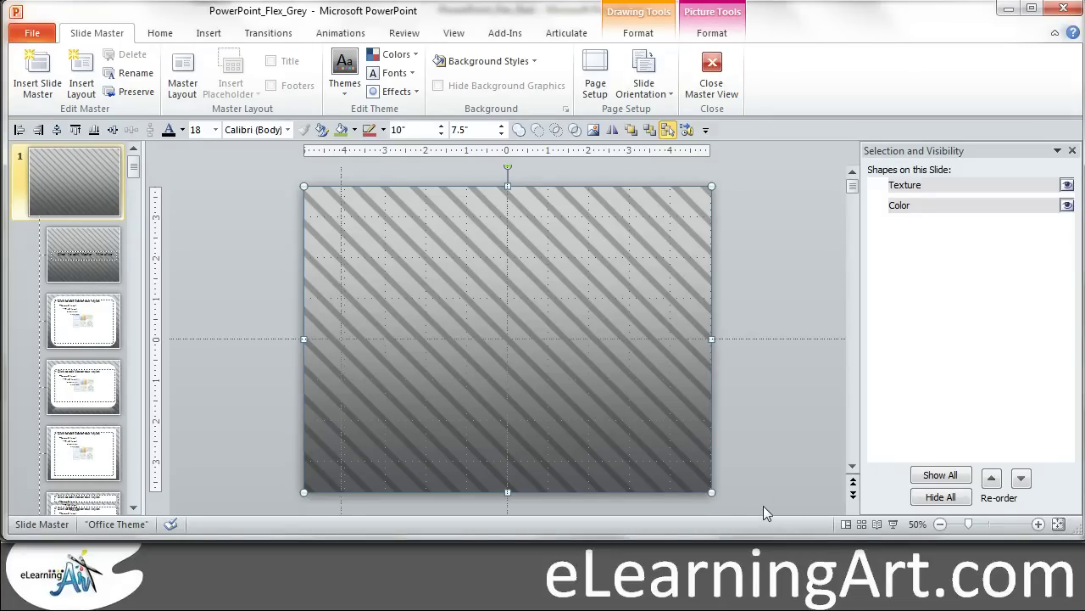
- On the red template's master, swap the red dotted background for the pasted grey striped background
key("alt+Tab")
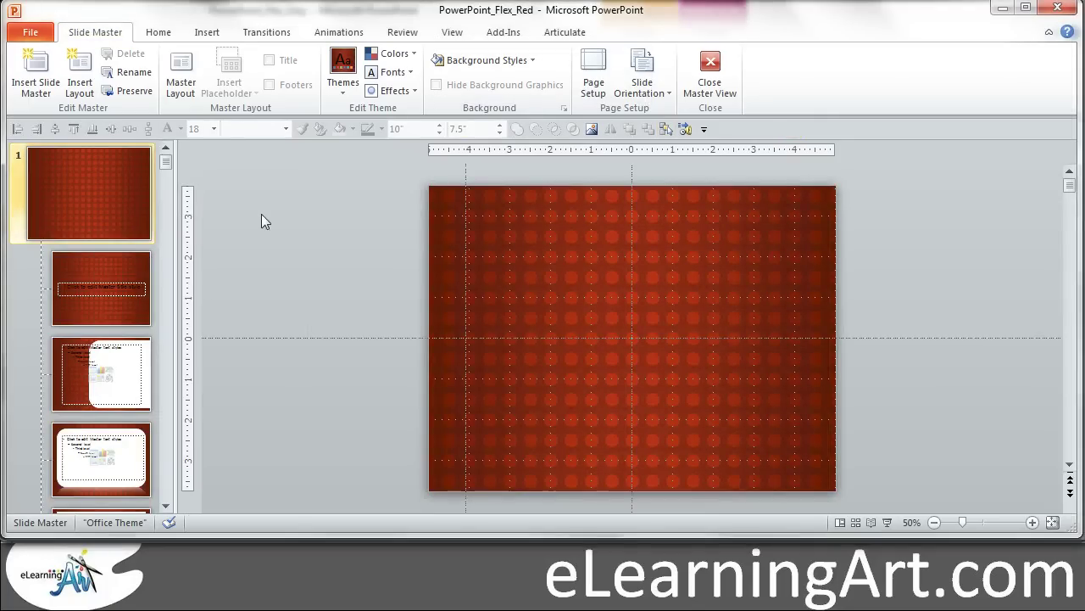
left_click_drag(931, 180, 383, 514)
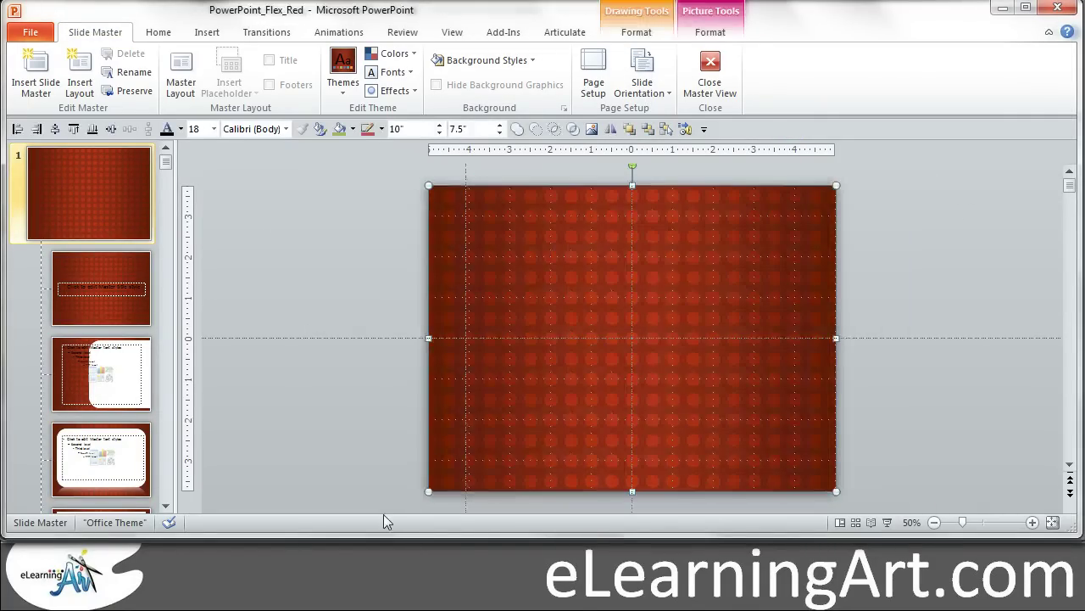
key("Delete")
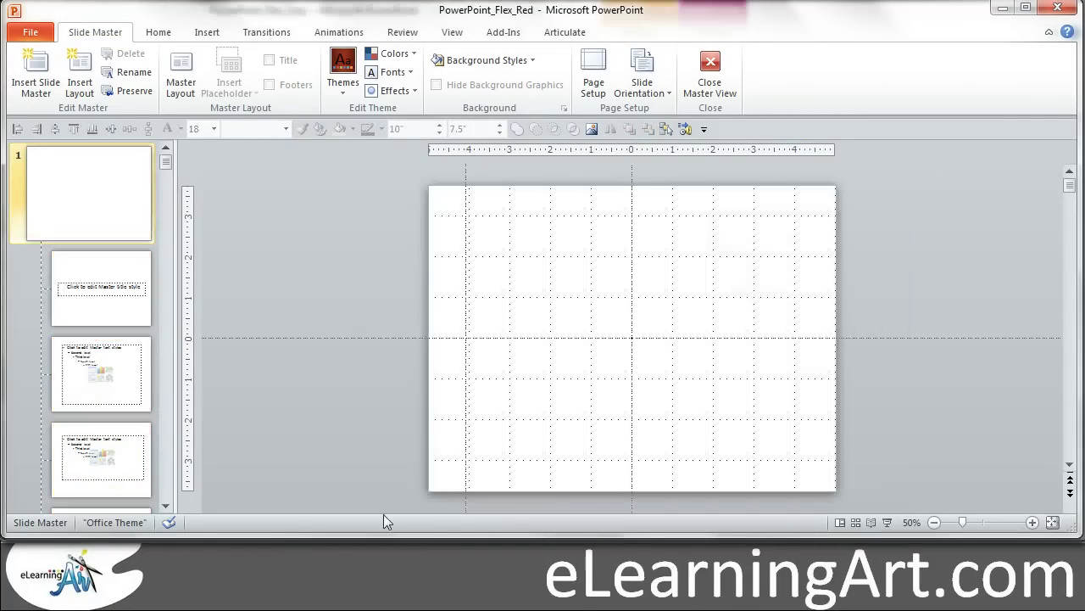
key("ctrl+v")
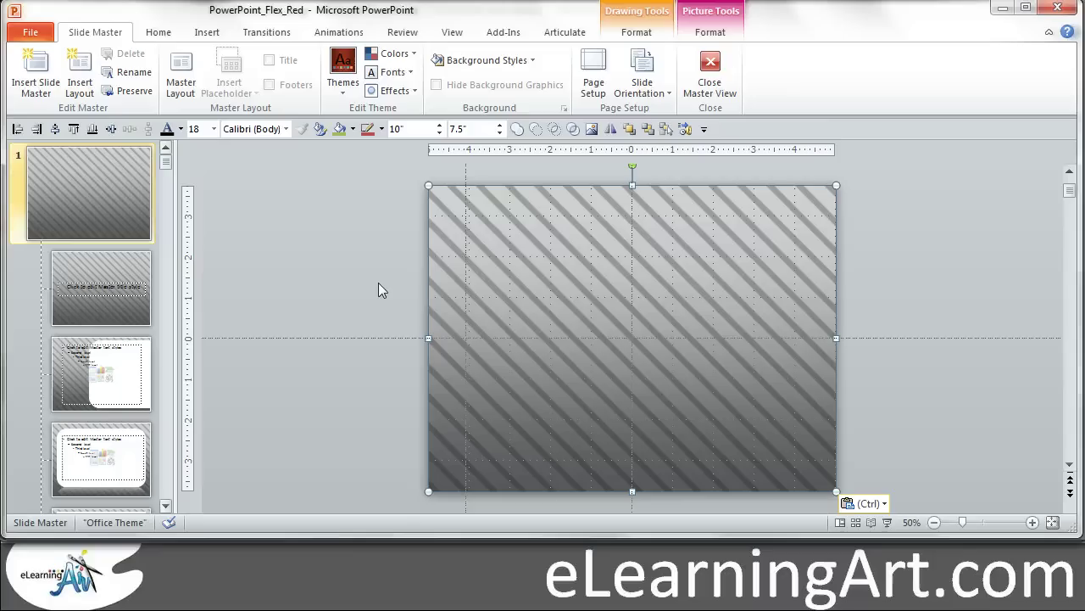
- Close master view and review the slide layout list without changing anything
left_click(710, 75)
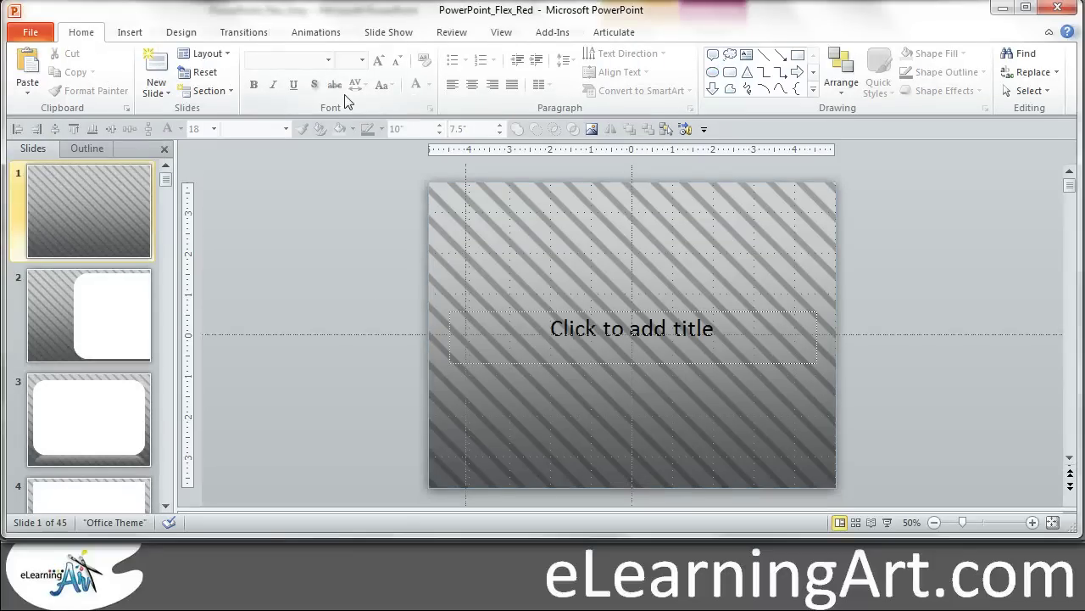
left_click(208, 53)
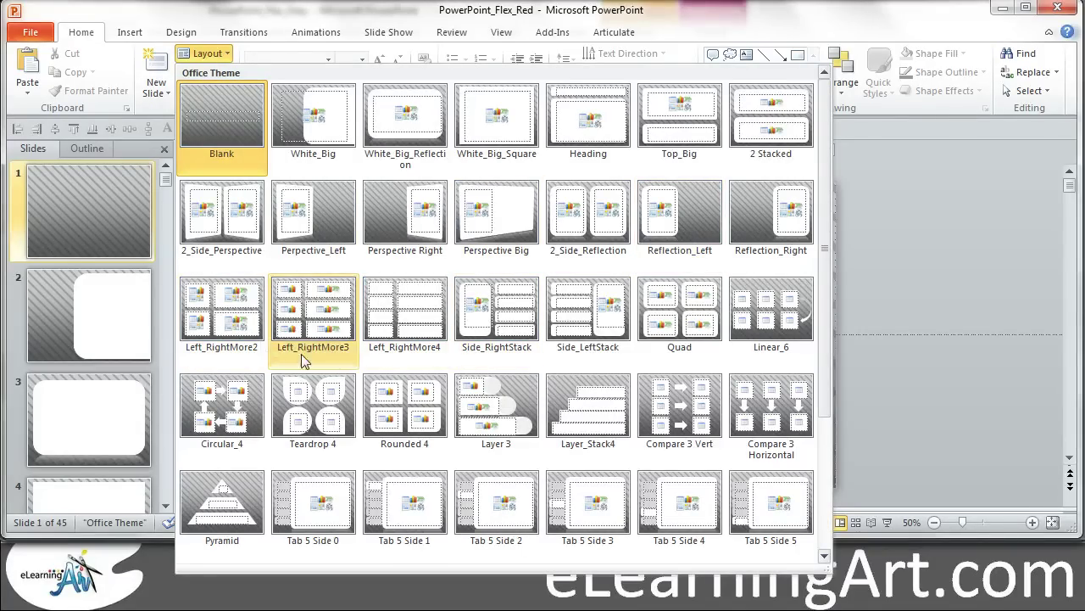
key("Escape")
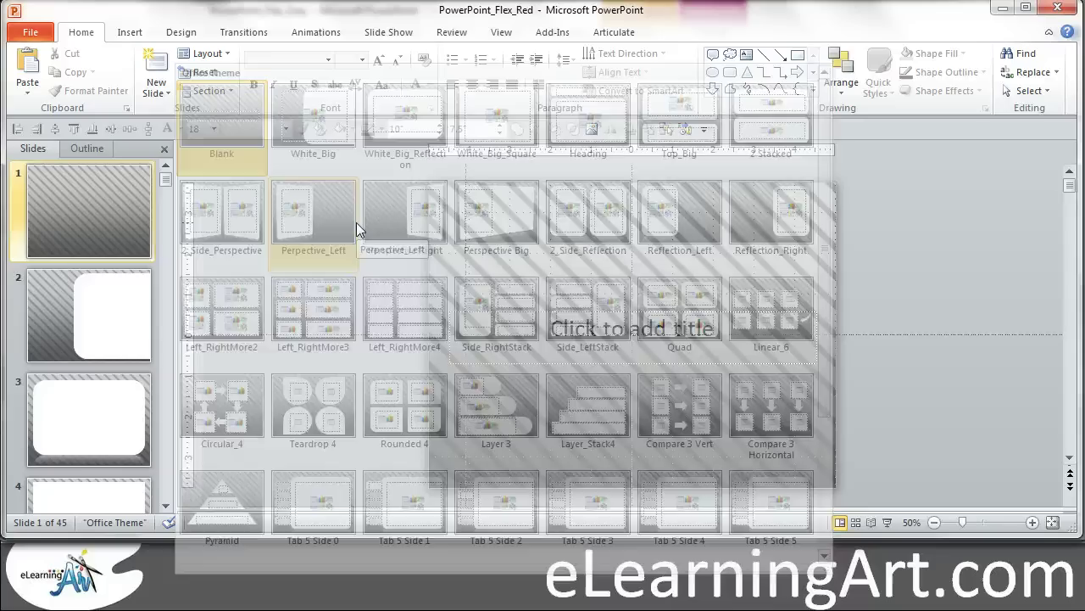
key("alt+d")
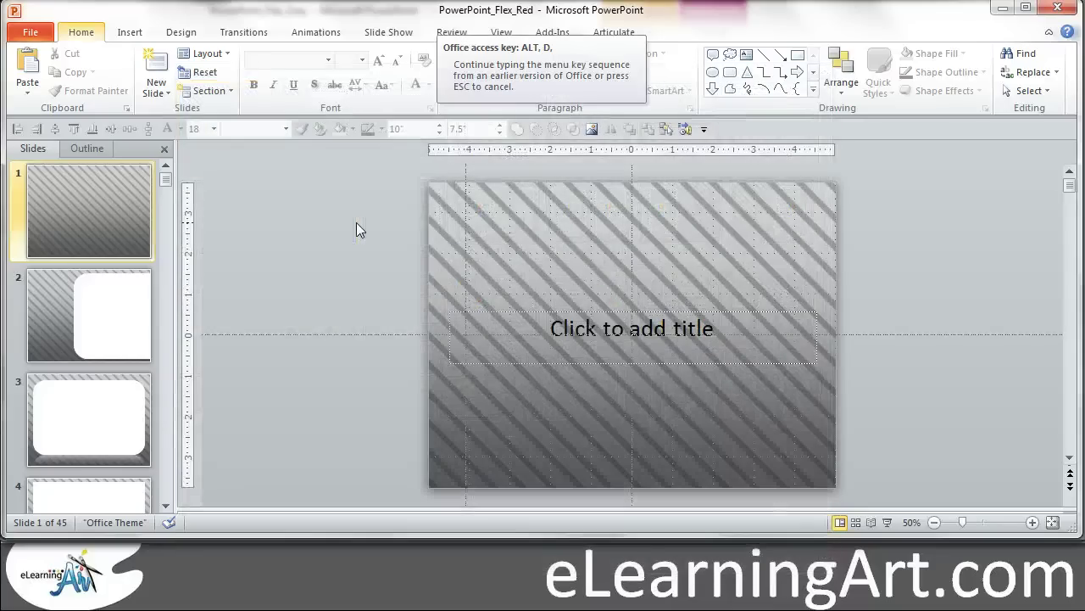
key("Escape")
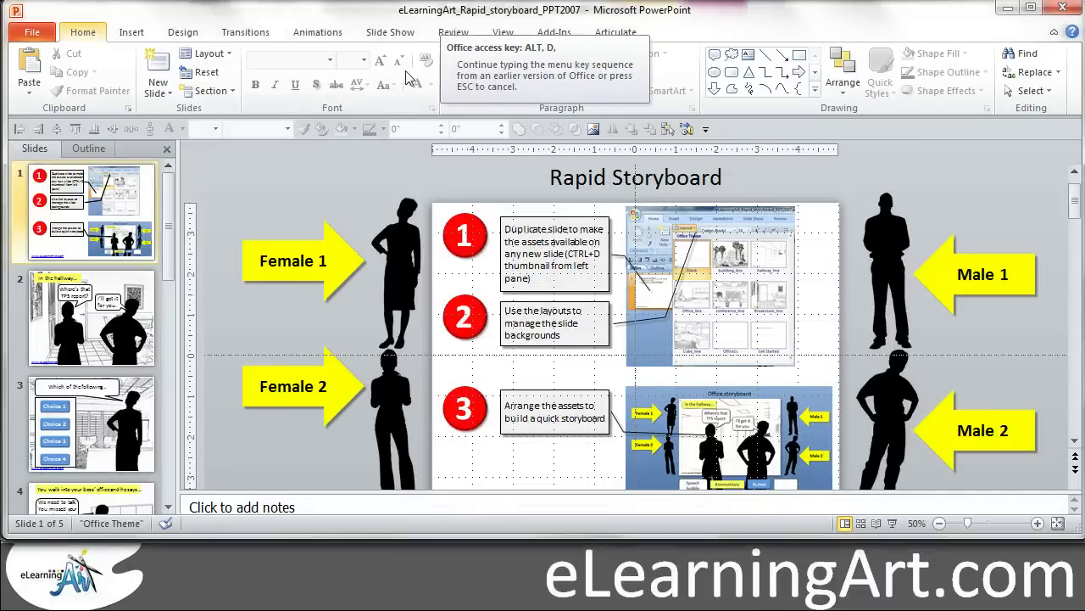
- Check the Rapid Storyboard layouts, then view its slide master's line-drawing backgrounds like building and hallway
key("Escape")
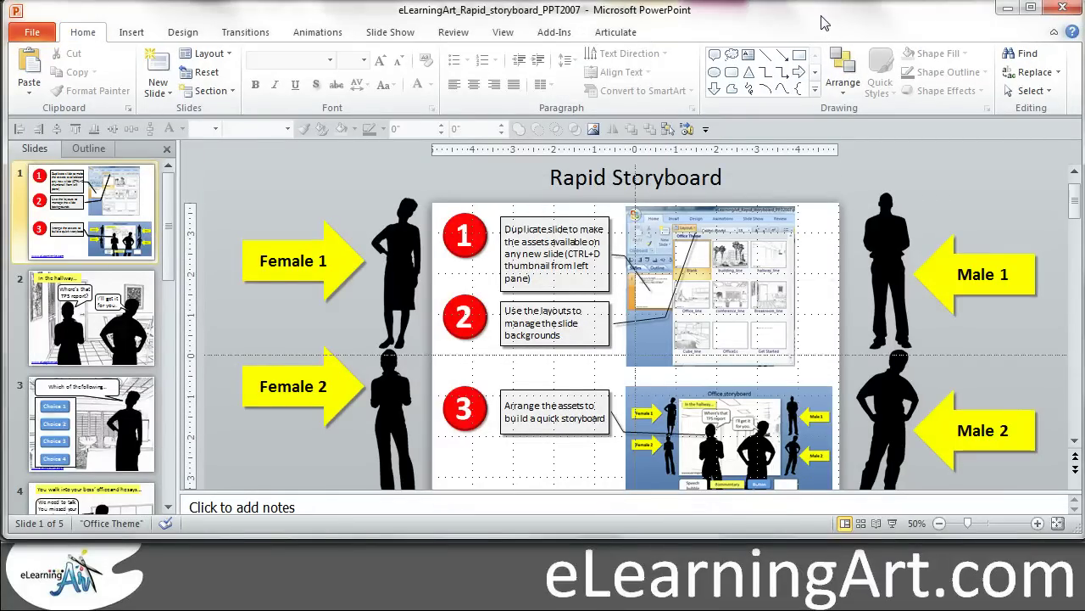
left_click(208, 53)
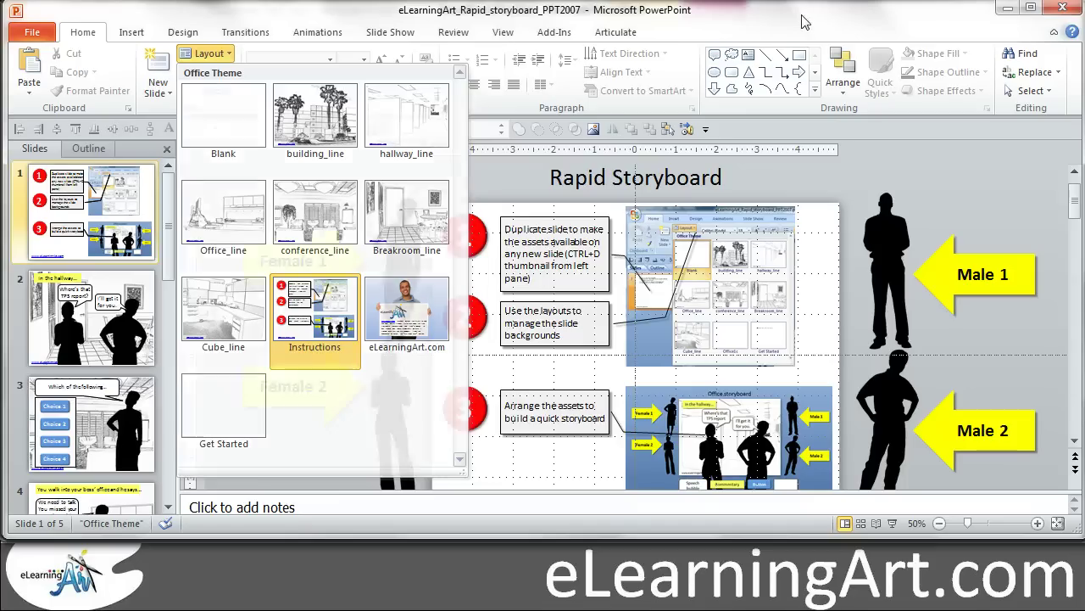
left_click(505, 36)
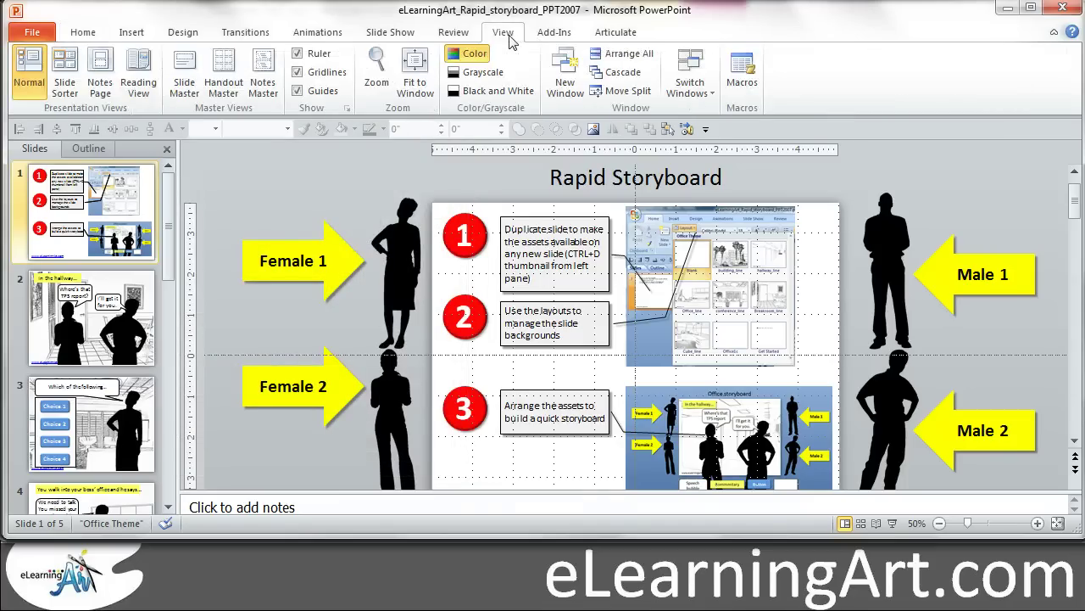
left_click(185, 70)
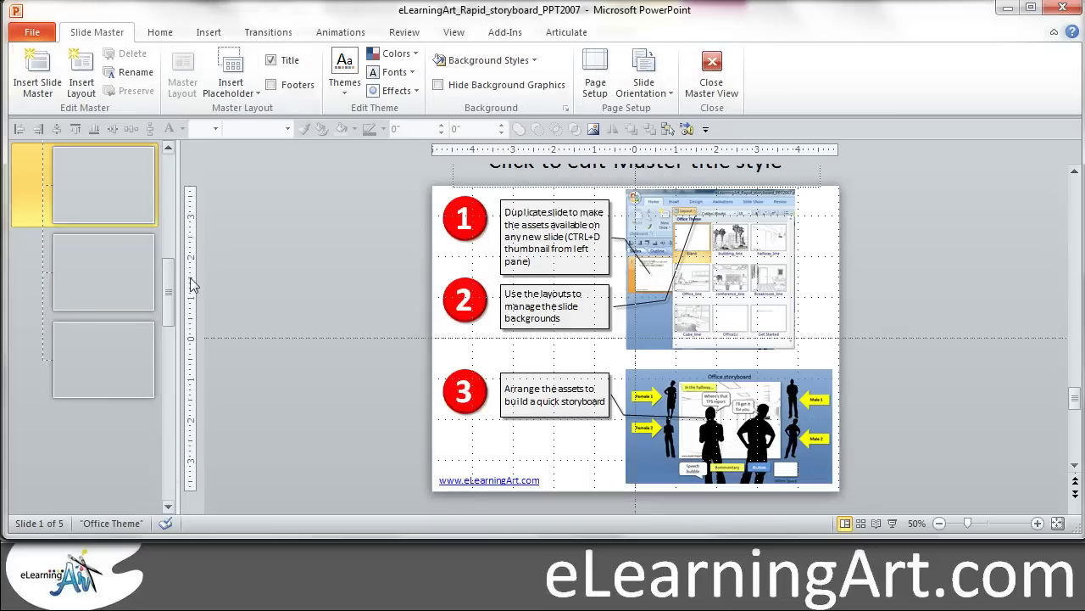
left_click(170, 504)
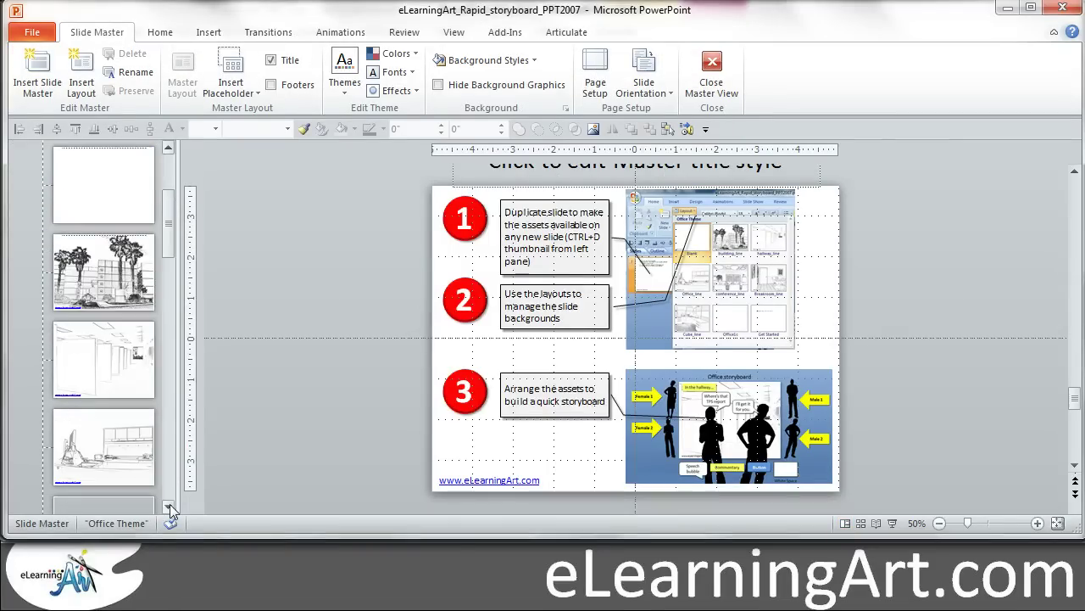